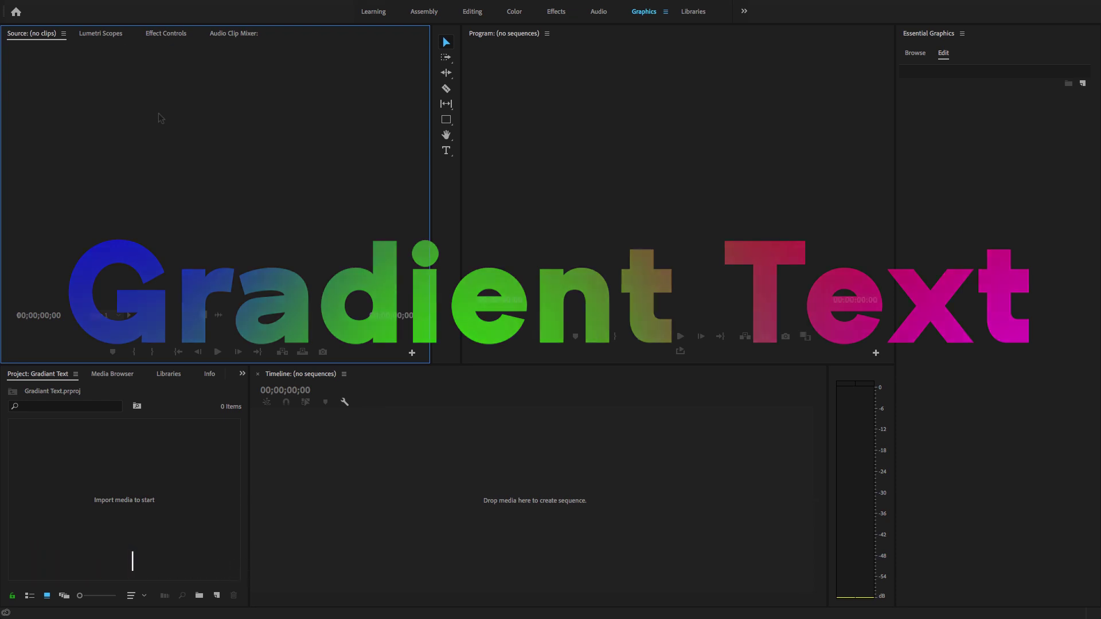
Step: Create a DSLR 1080p30 sequence (1920x1080, 29.97 fps) named 'Gradient Text'
left_click(99, 7)
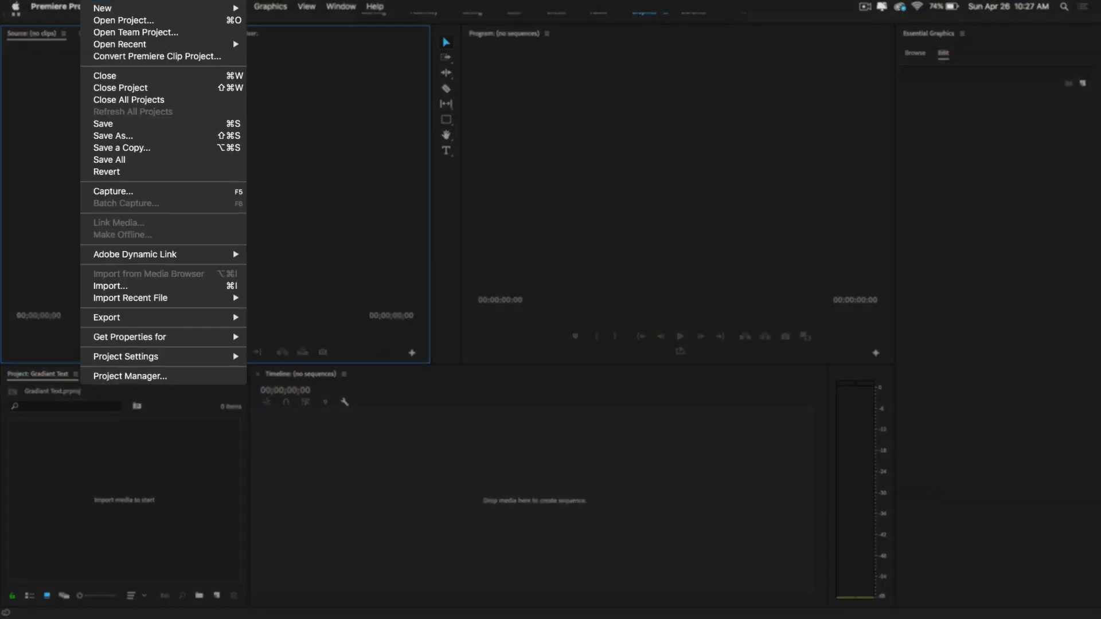
mouse_move(108, 20)
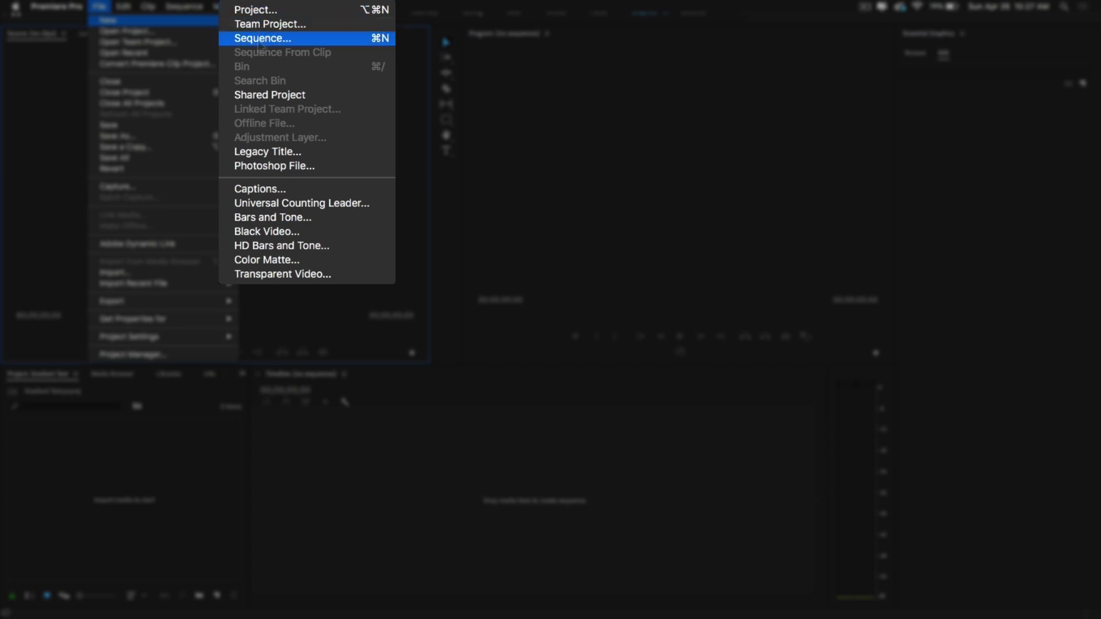
left_click(261, 38)
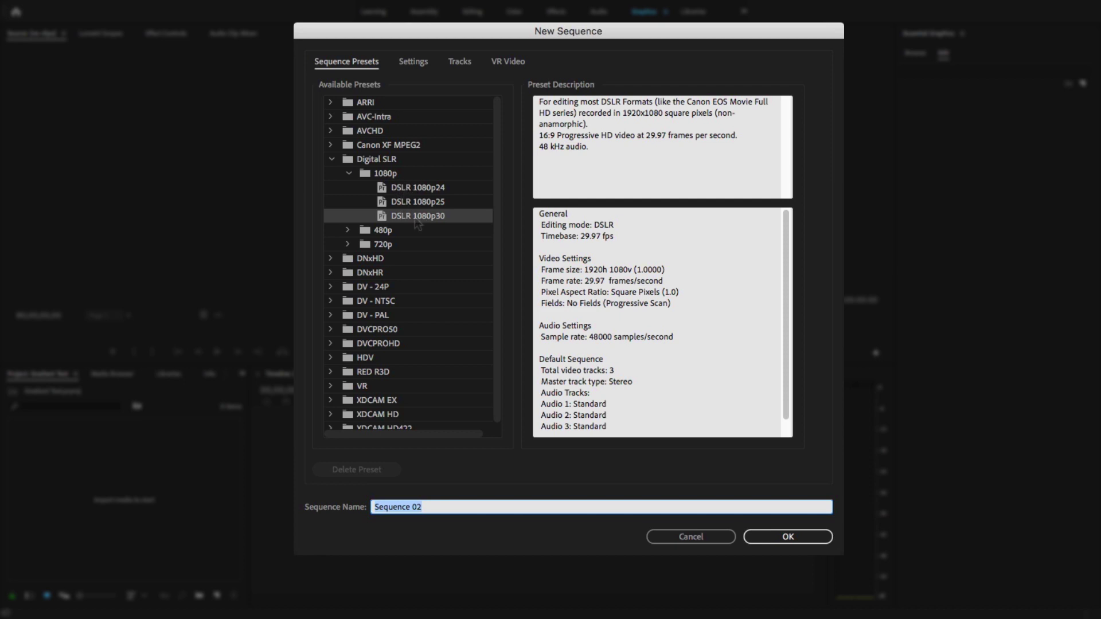
left_click(418, 62)
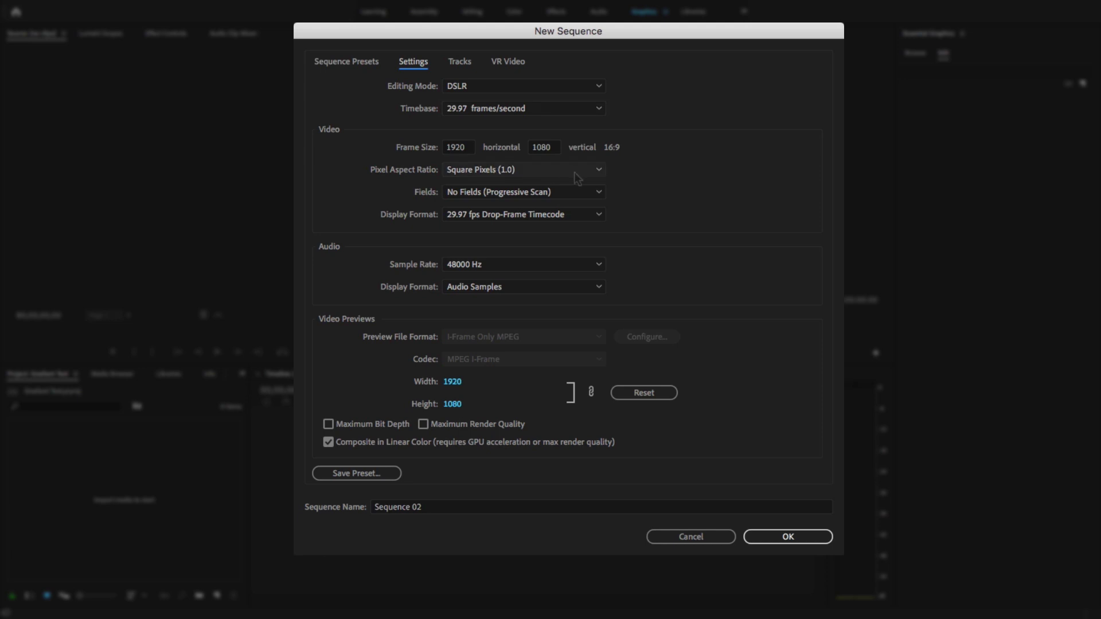
triple_click(398, 509)
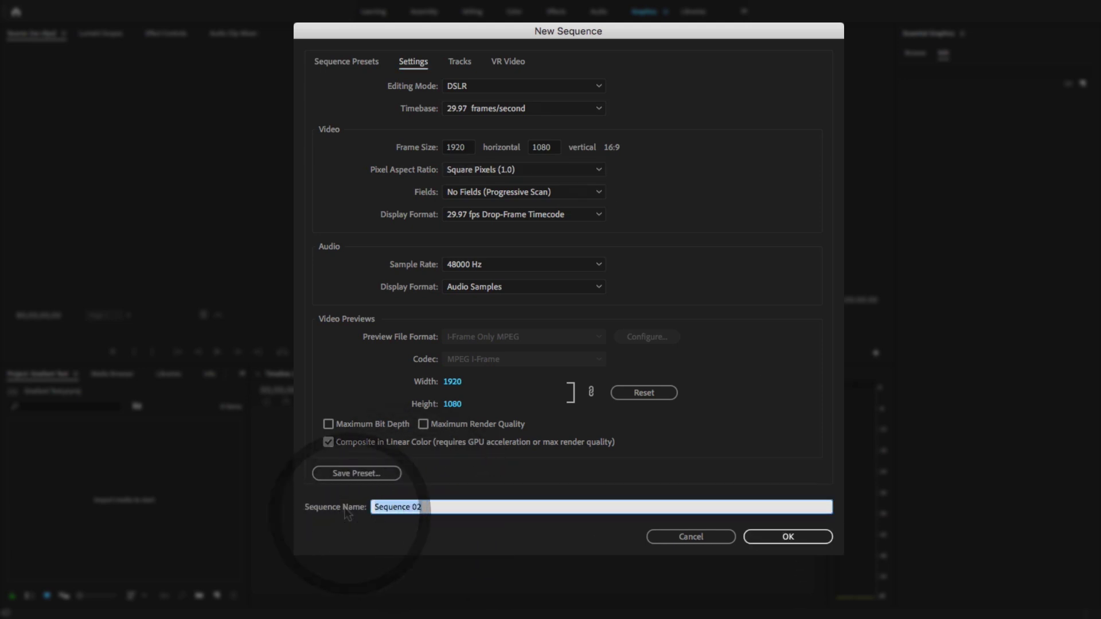
type("Gradient Text")
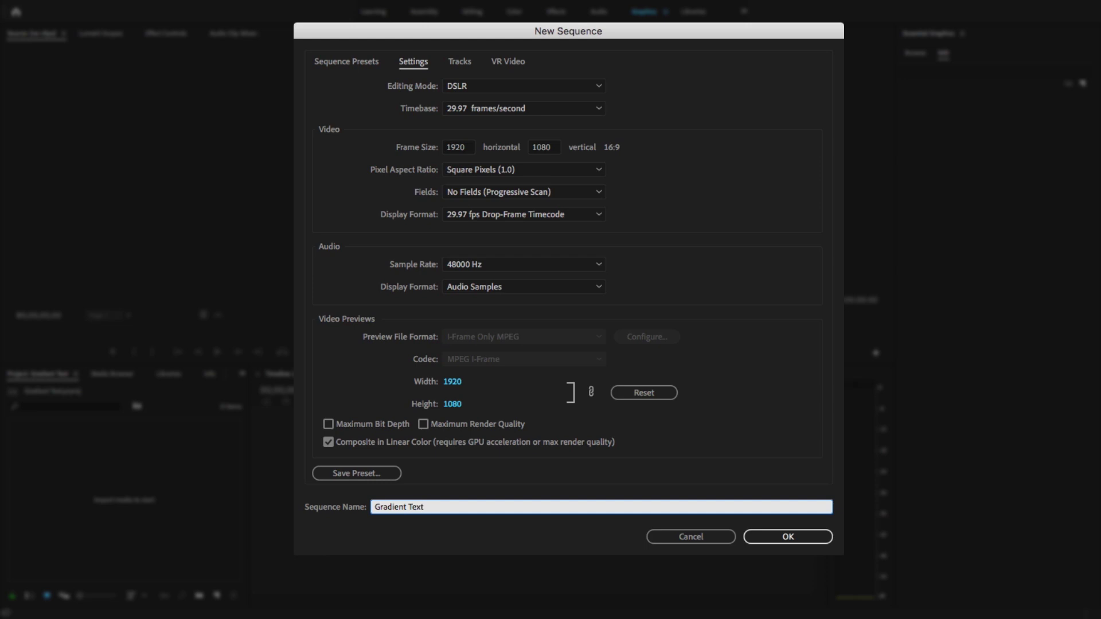
left_click(779, 536)
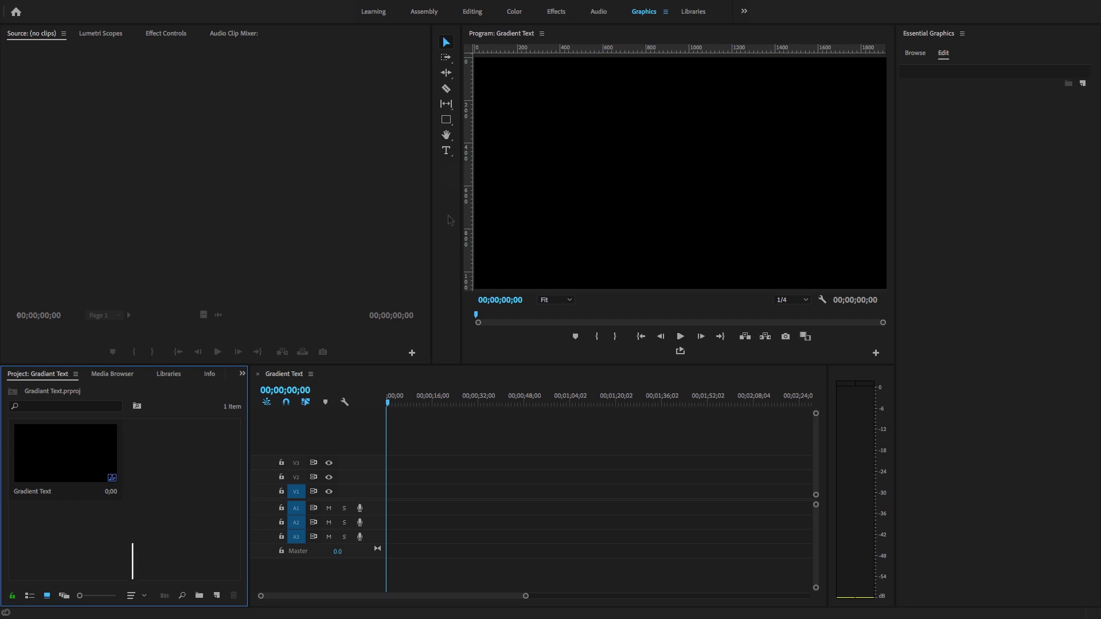
Step: Add a 'Gradient Text' title in the Program monitor with the Type tool
left_click(448, 154)
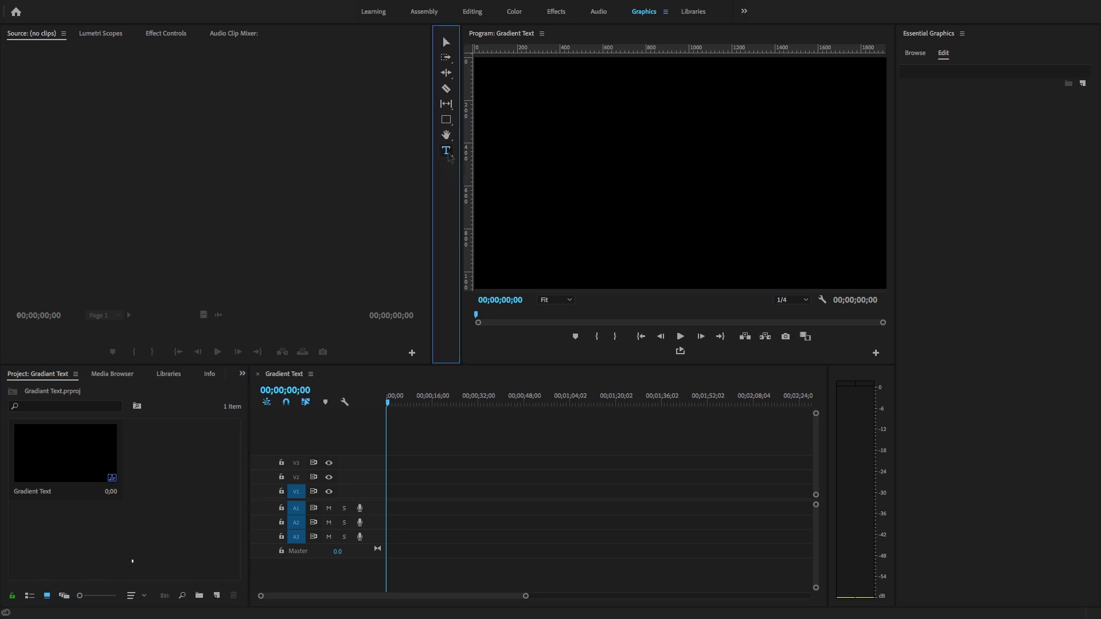
left_click(556, 171)
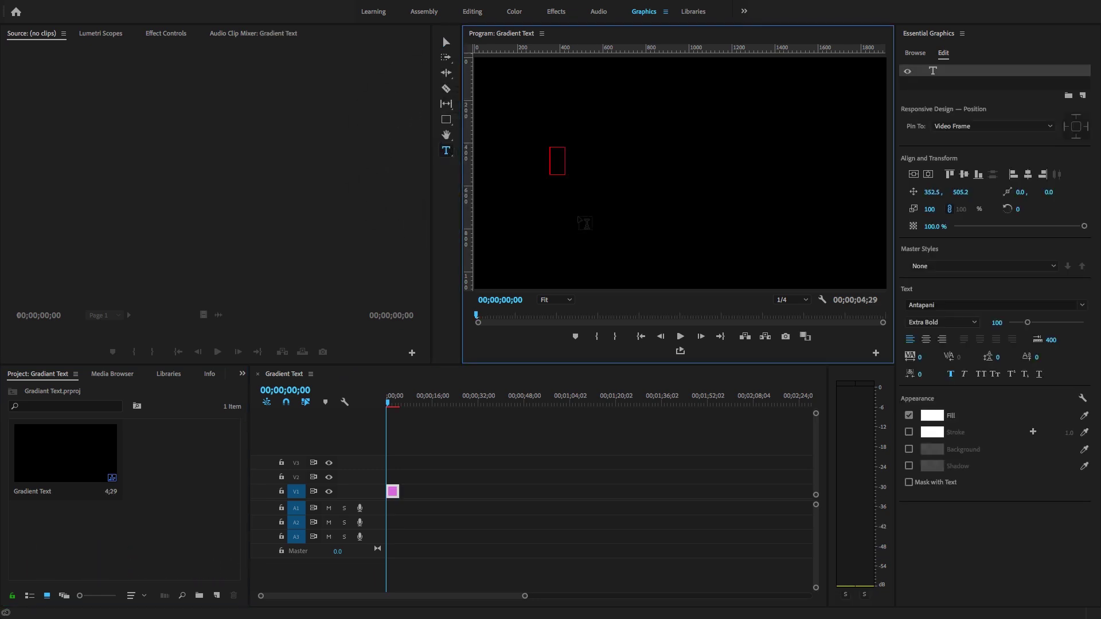
type("Gradient")
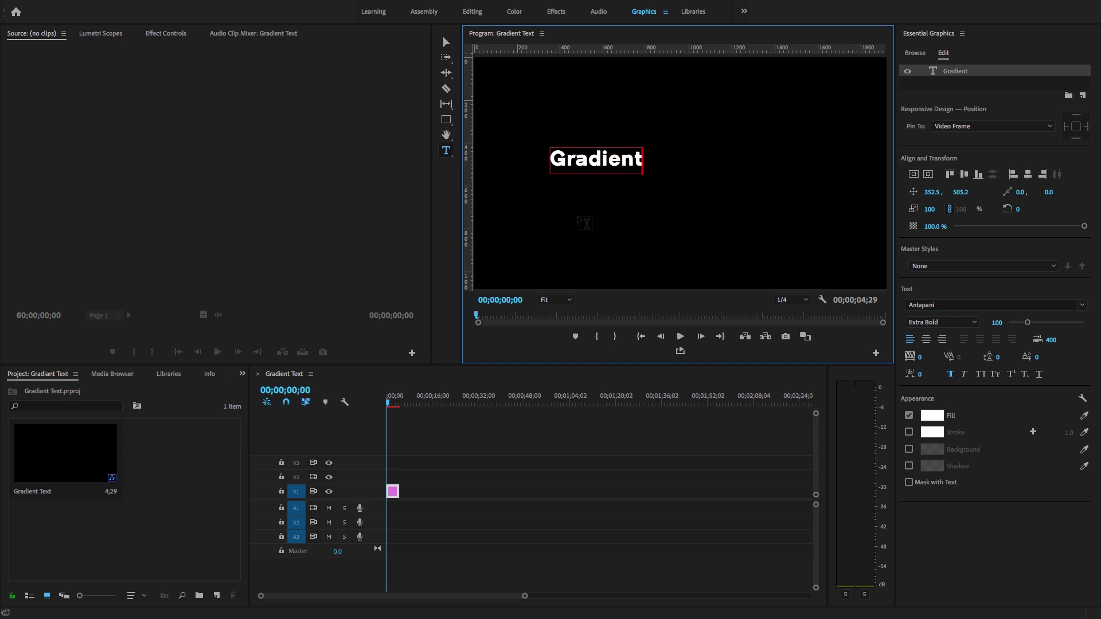
type(" Text")
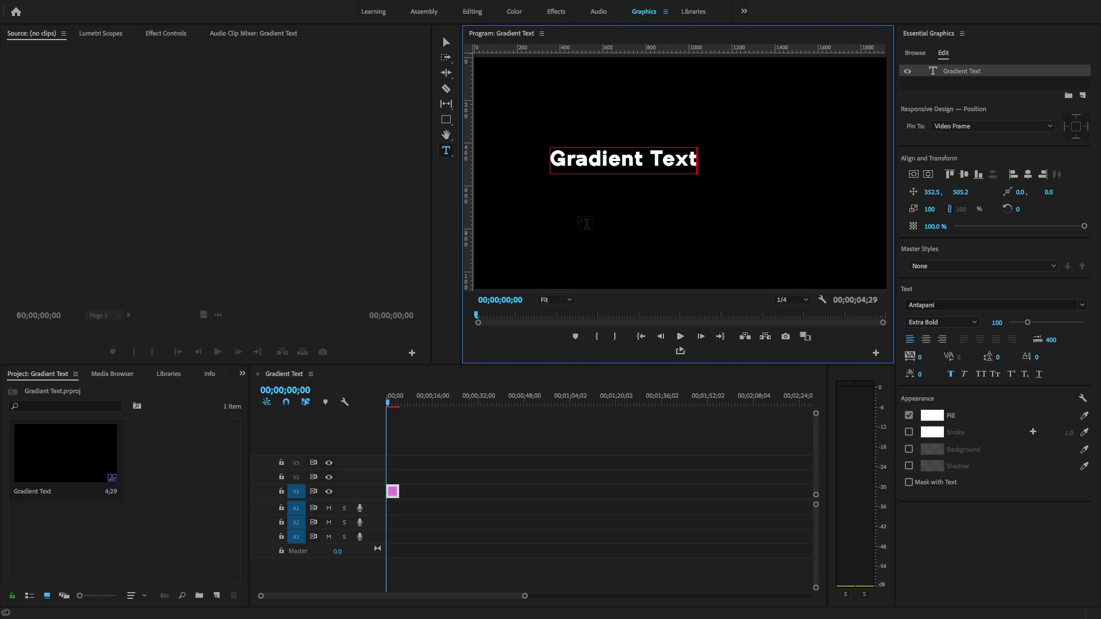
Step: Scale up the title and centre it vertically and horizontally in the frame
left_click(446, 42)
left_click_drag(697, 148, 832, 117)
left_click_drag(558, 182, 541, 207)
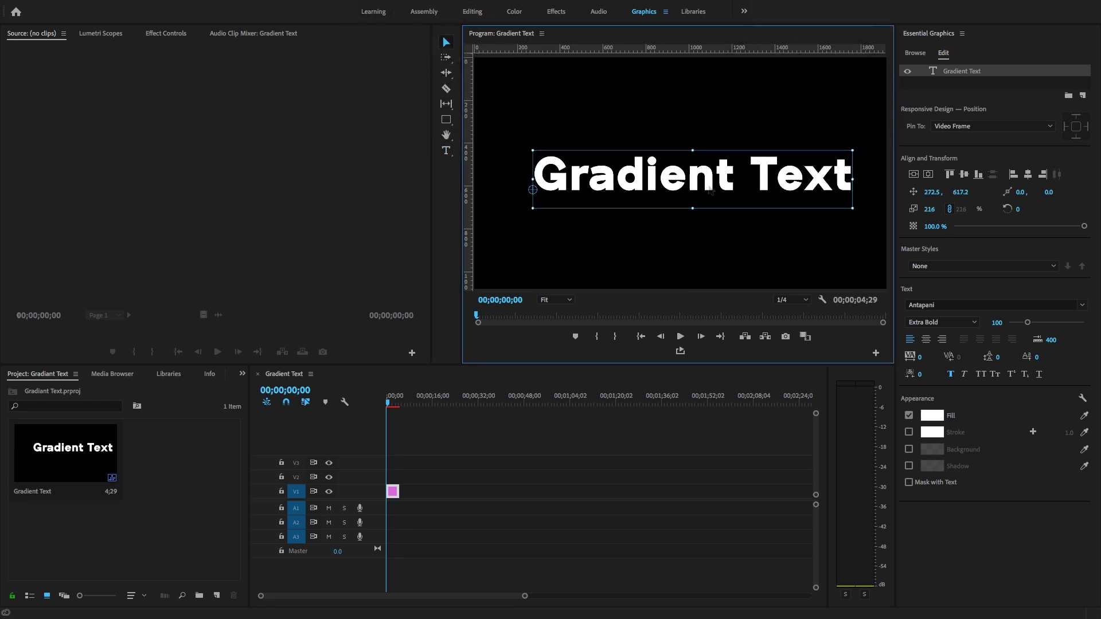
left_click_drag(852, 208, 931, 225)
left_click_drag(671, 179, 623, 190)
left_click_drag(884, 189, 846, 191)
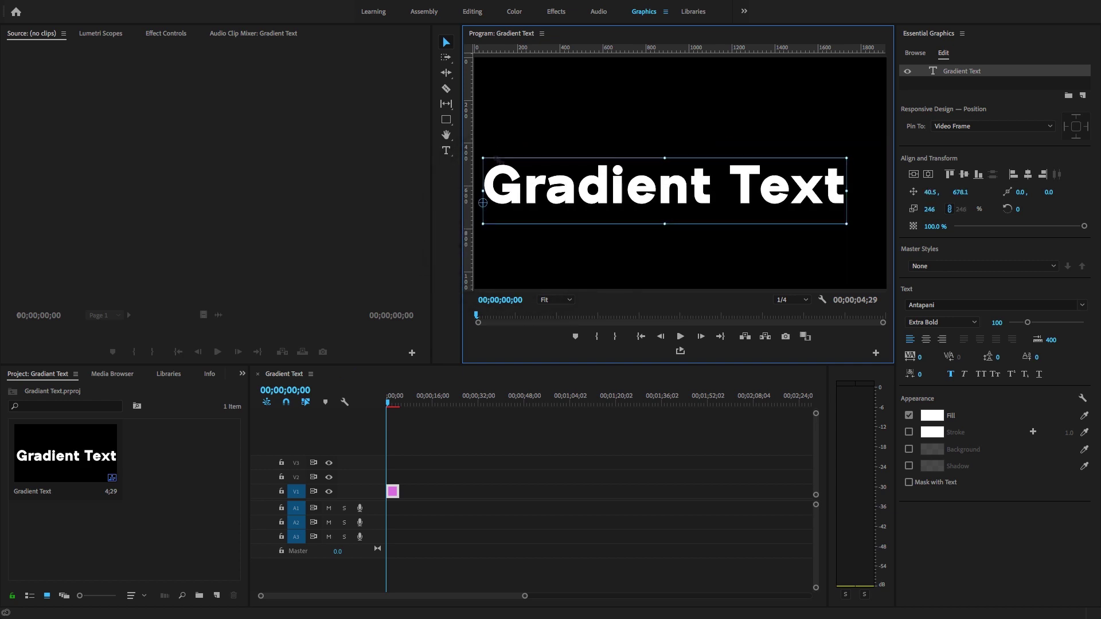
left_click(913, 173)
left_click(928, 174)
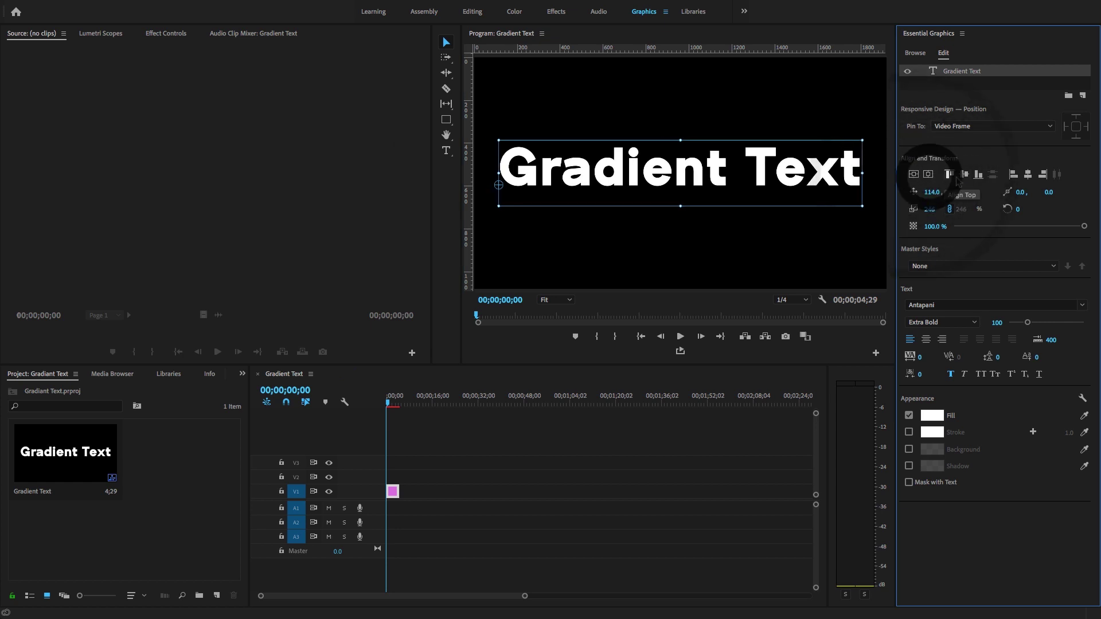
left_click(966, 175)
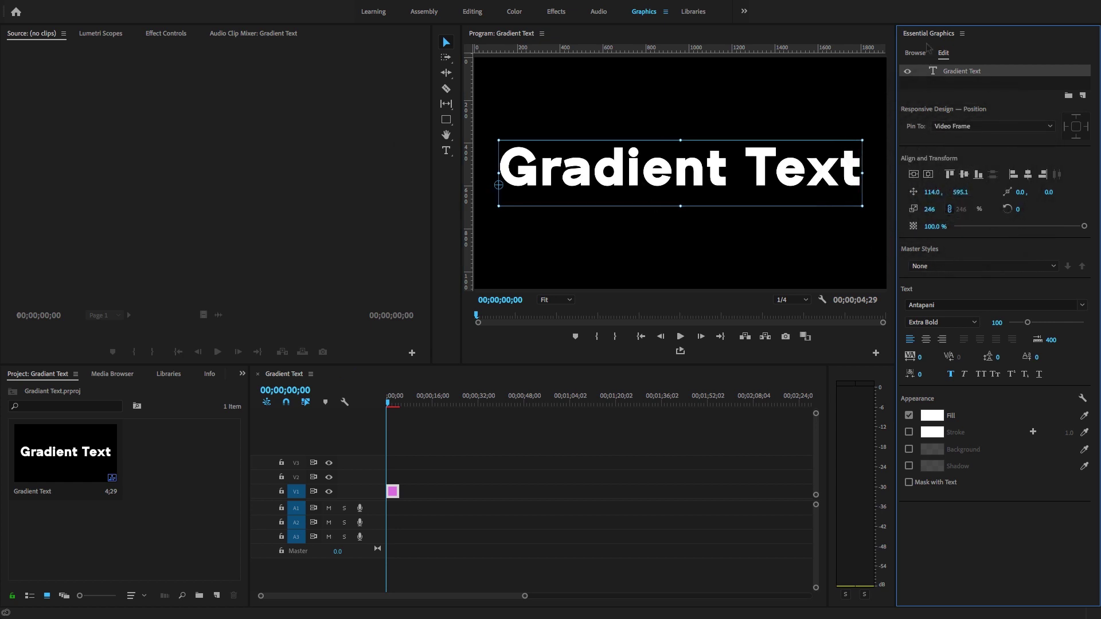
Step: Keep the title fill white after previewing colours, and draw a rectangle beneath the title
left_click(937, 419)
mouse_move(611, 355)
left_mouse_down()
mouse_move(528, 354)
mouse_move(621, 310)
left_mouse_up()
left_click(634, 283)
left_click(634, 279)
left_click(566, 327)
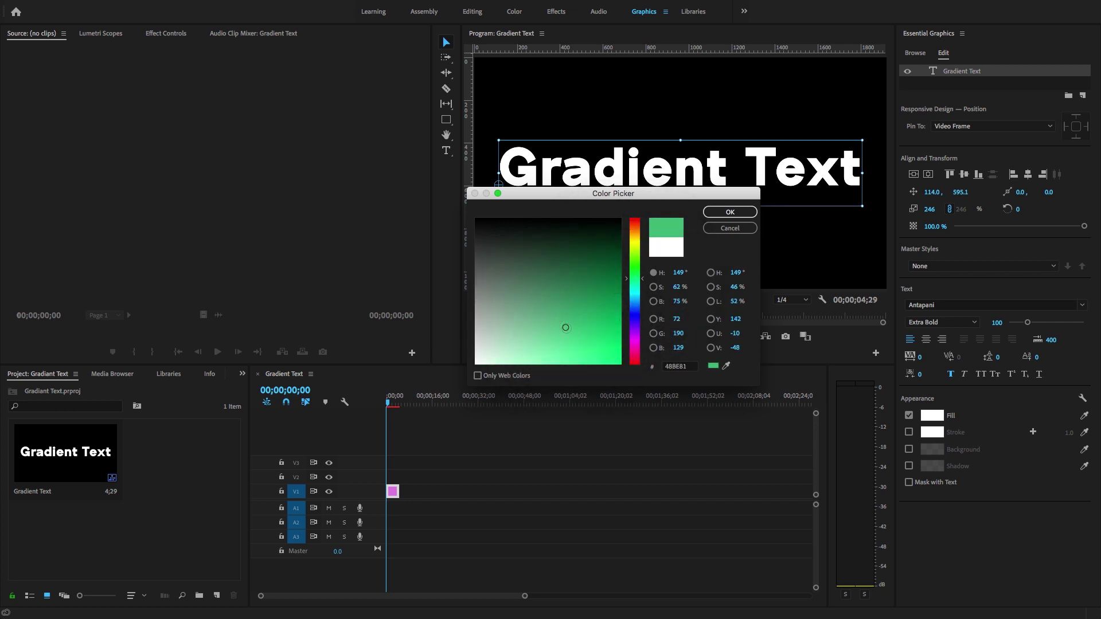
left_click(730, 228)
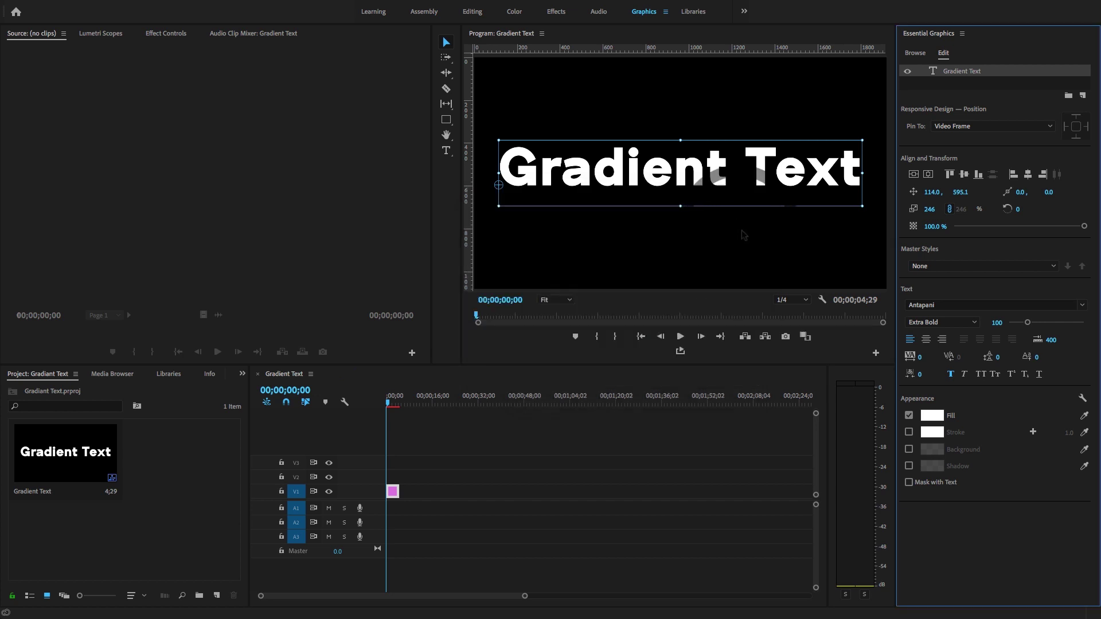
left_click(446, 120)
mouse_move(506, 224)
left_mouse_down()
mouse_move(627, 254)
mouse_move(840, 270)
left_mouse_up()
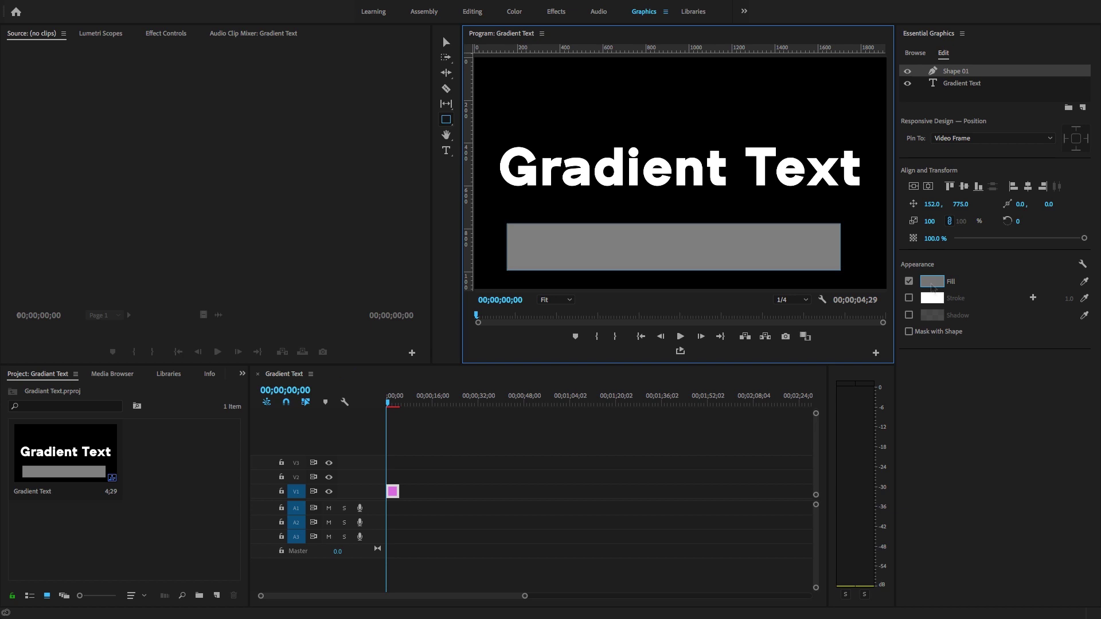
Step: Preview a red radial gradient on the rectangle fill, then cancel to keep it grey
left_click(932, 285)
left_click_drag(522, 118, 578, 261)
left_click(539, 273)
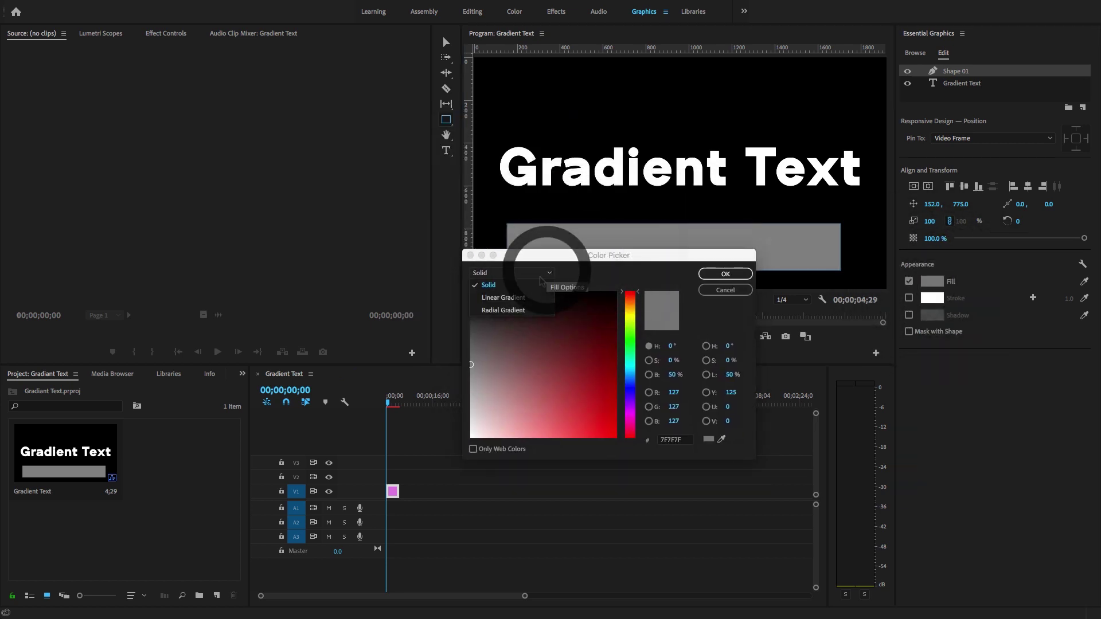
left_click(533, 312)
left_click(587, 462)
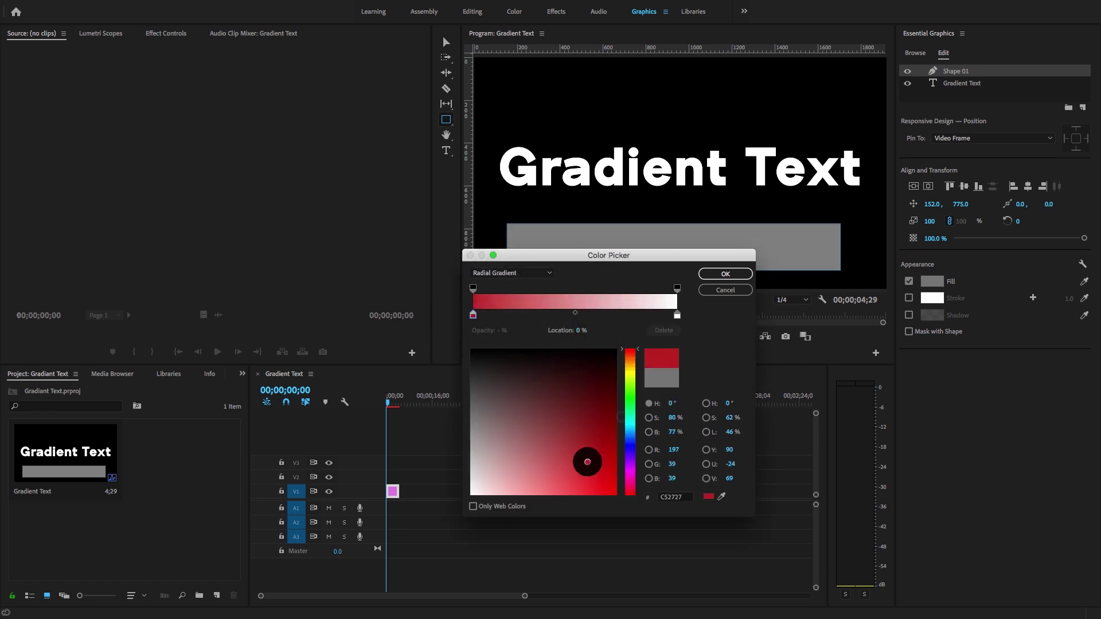
left_click(734, 289)
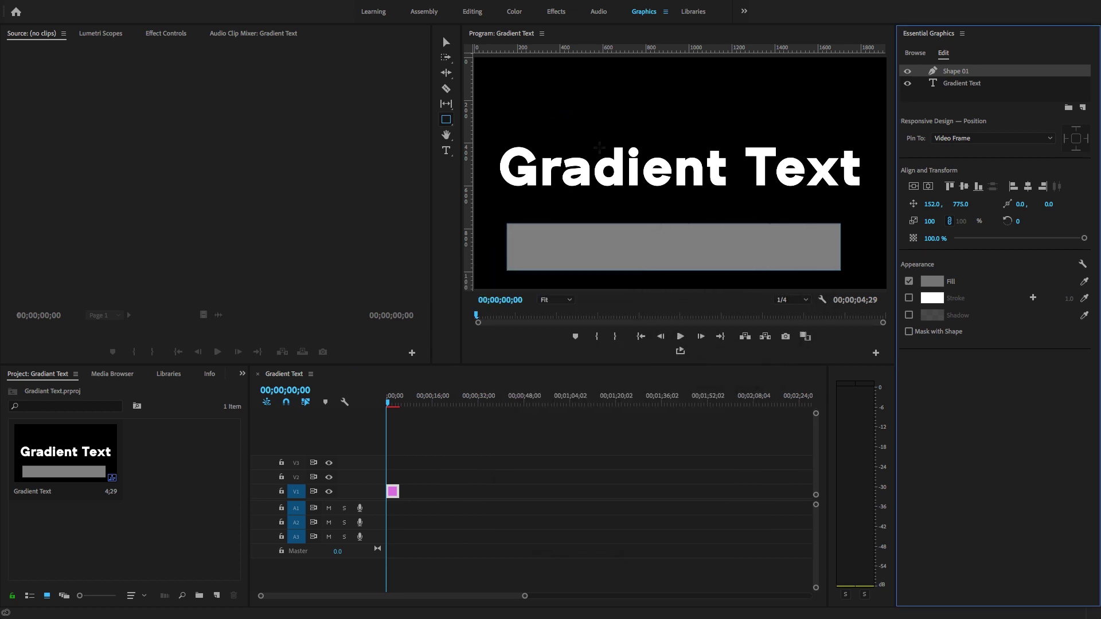
Step: Select the rectangle and clear the Shape 01 layer
key("v")
left_click(611, 234)
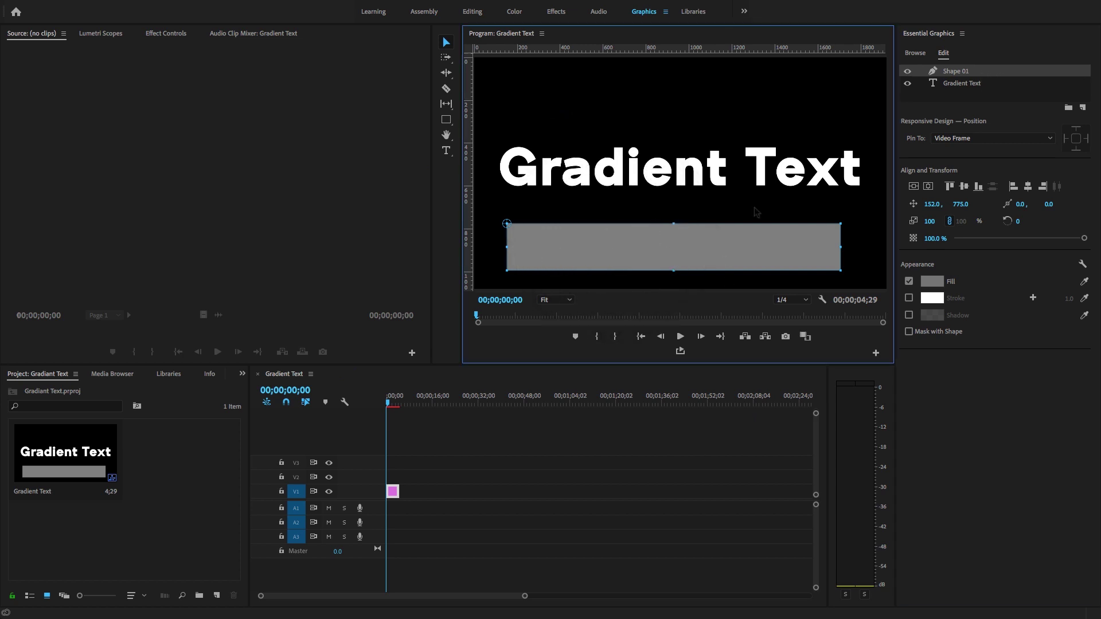
right_click(963, 74)
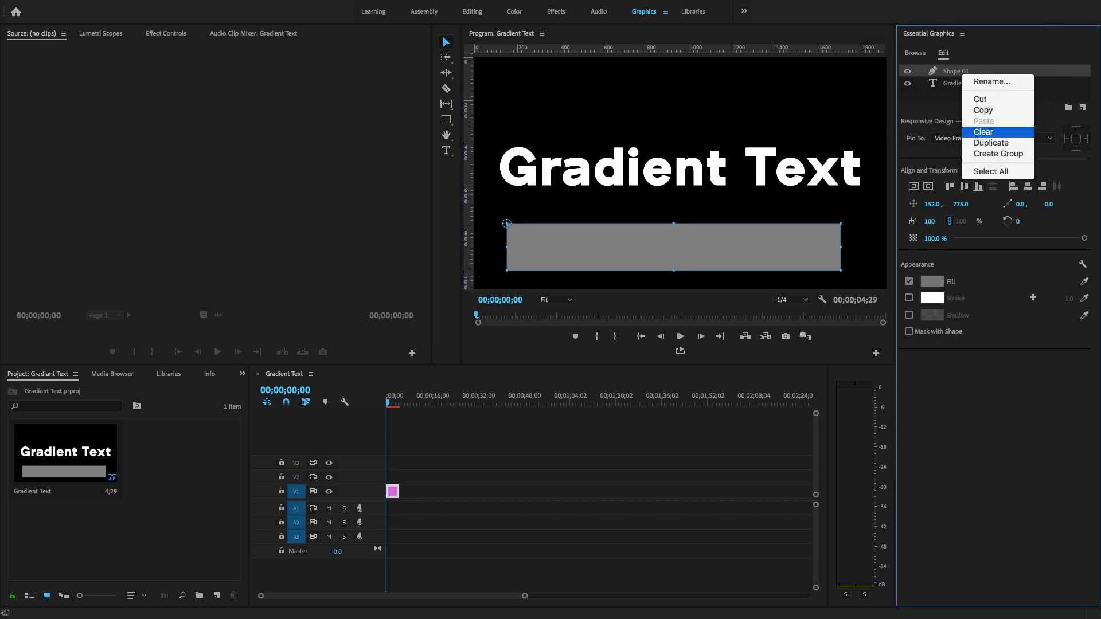
left_click(988, 128)
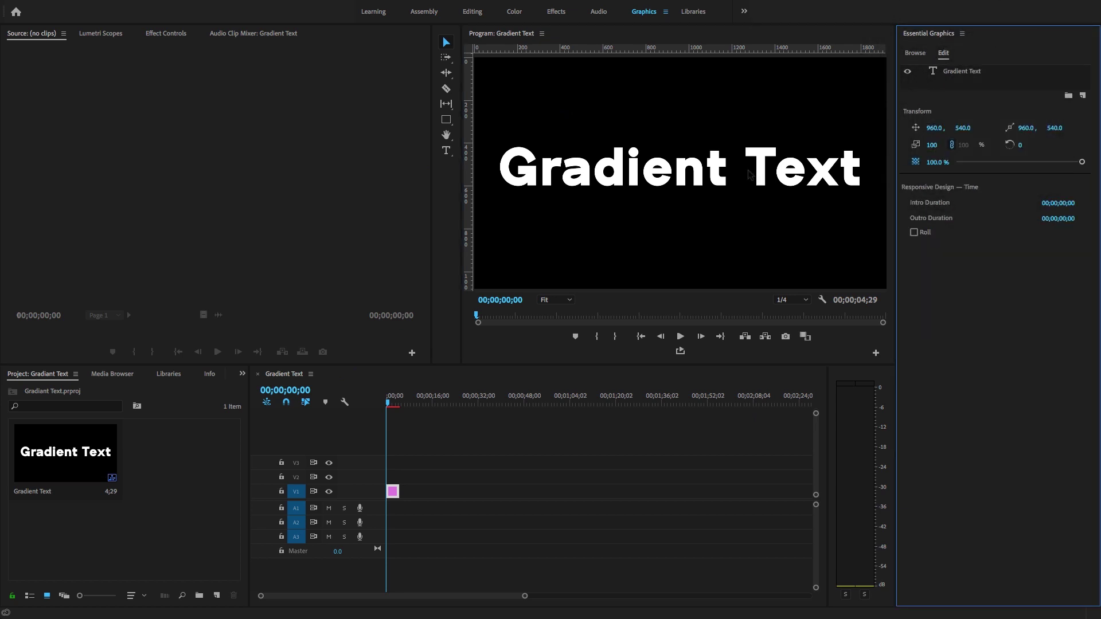
Step: Extend the title clip to 33;04 and search the Effects panel for '4 color'
left_click_drag(398, 492, 479, 492)
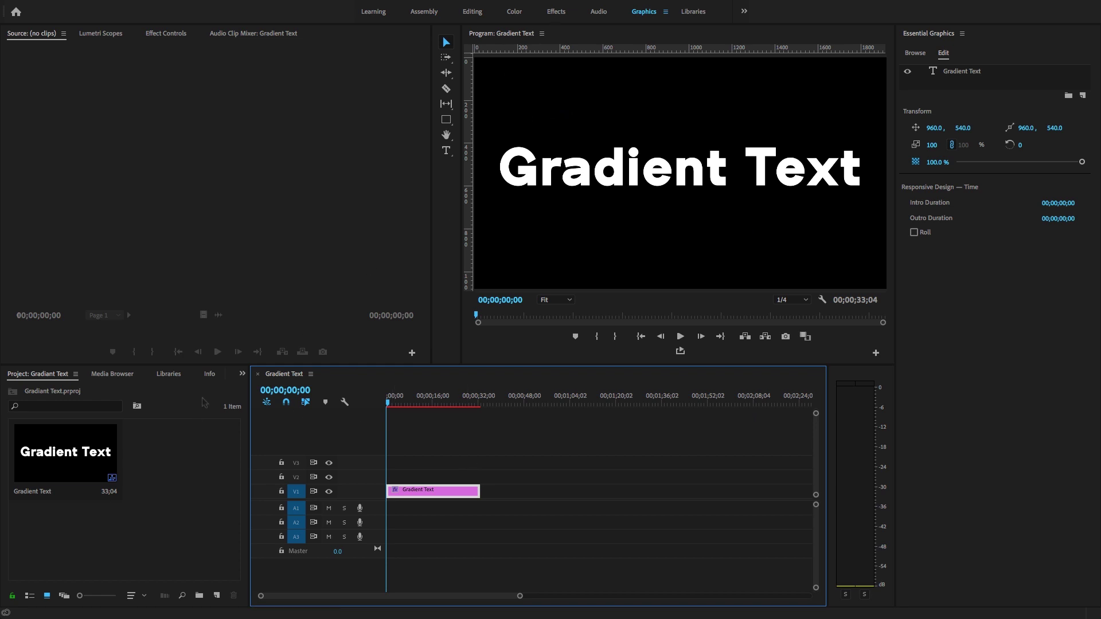
left_click(242, 374)
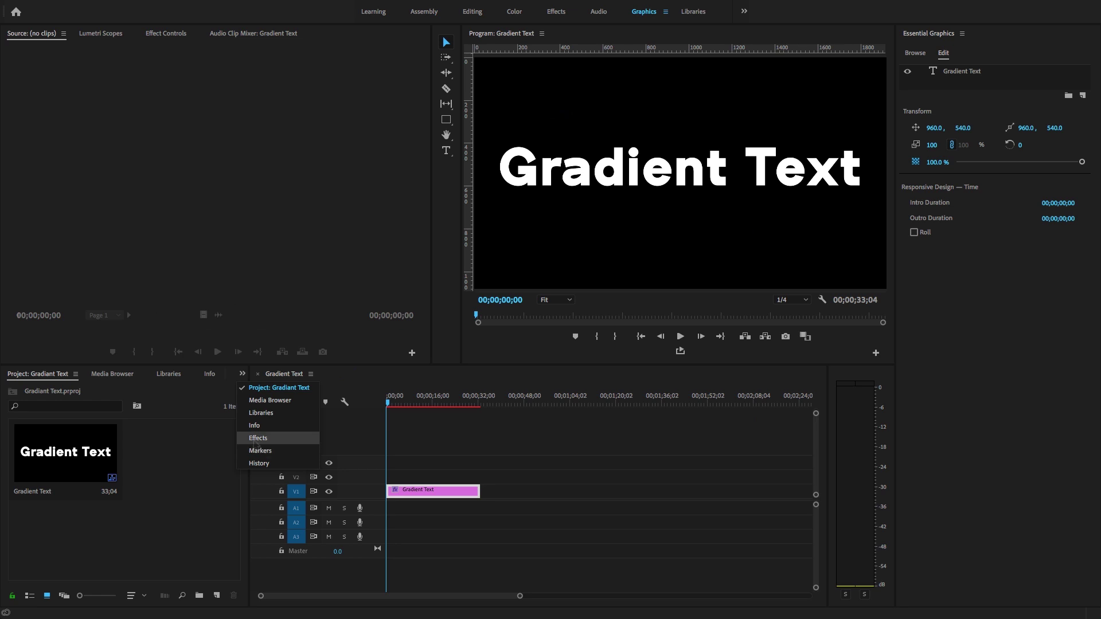
left_click(255, 442)
left_click(47, 389)
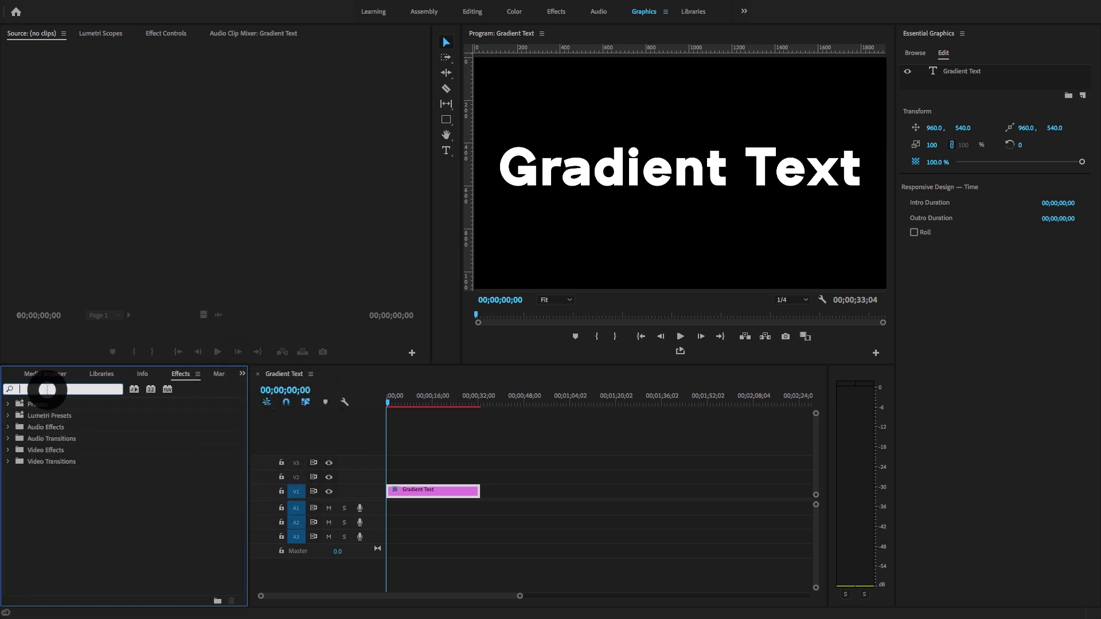
type("4")
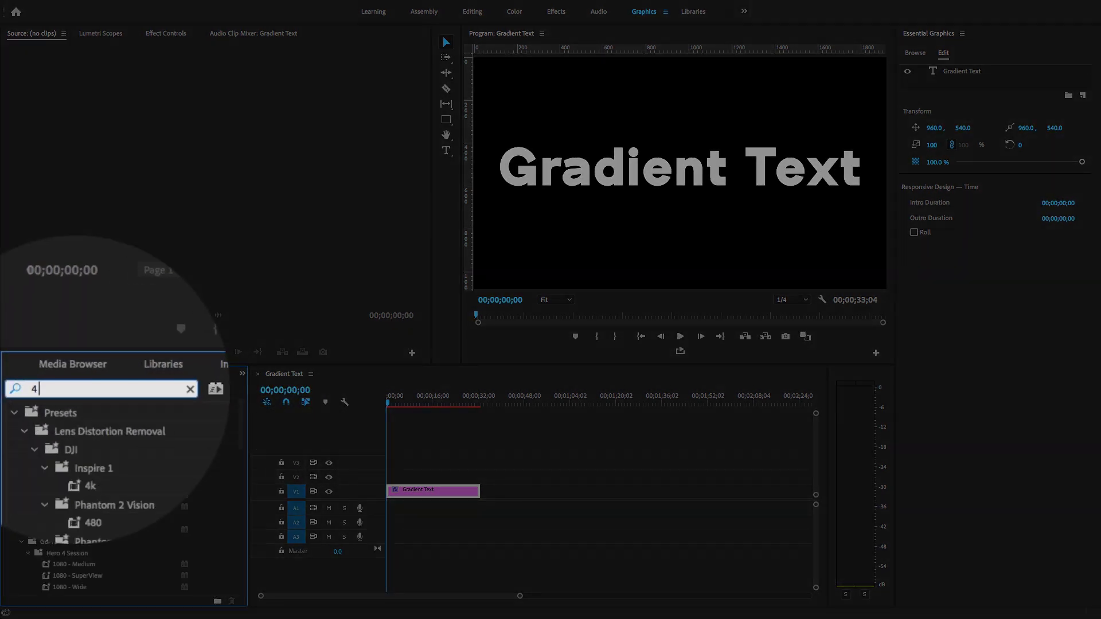
type(" color")
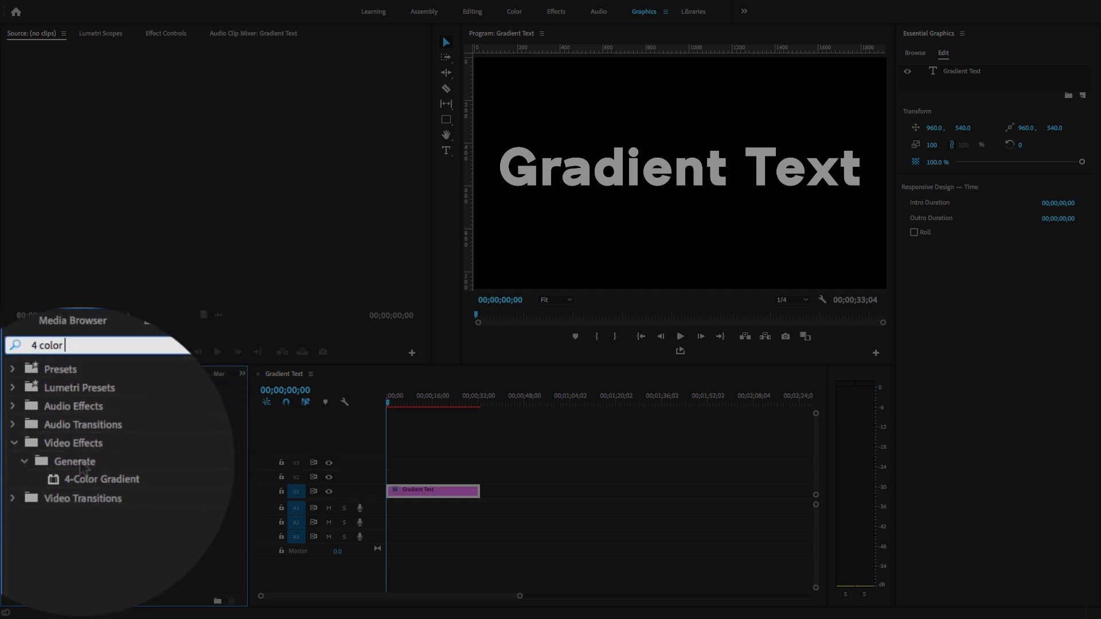
Step: Apply 4-Color Gradient to the title clip and display its point handles
left_click_drag(85, 468, 396, 464)
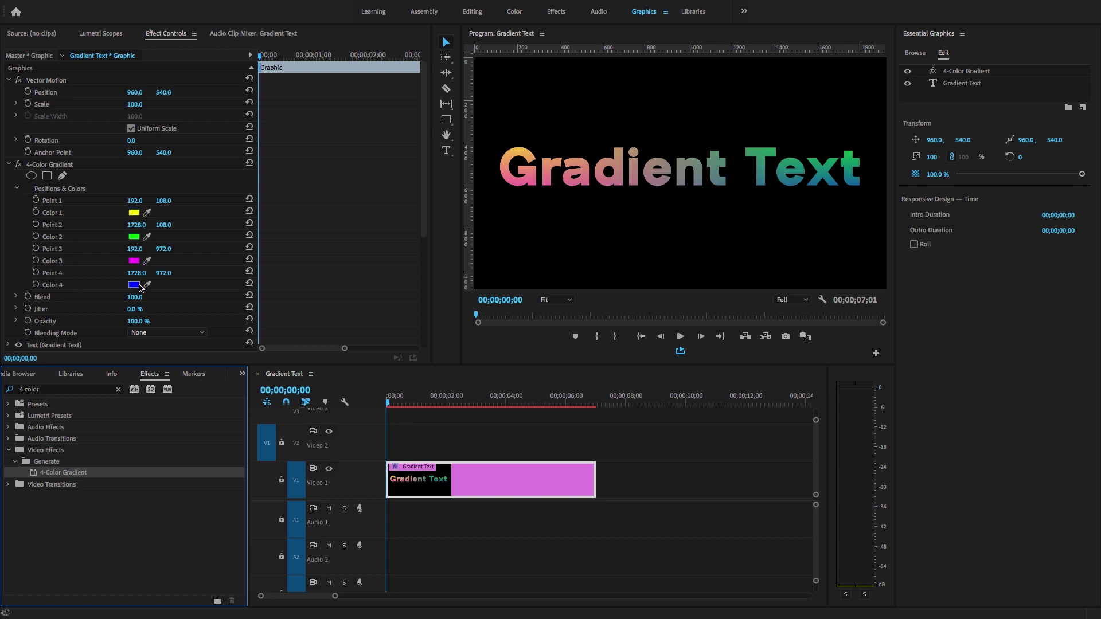
left_click(50, 166)
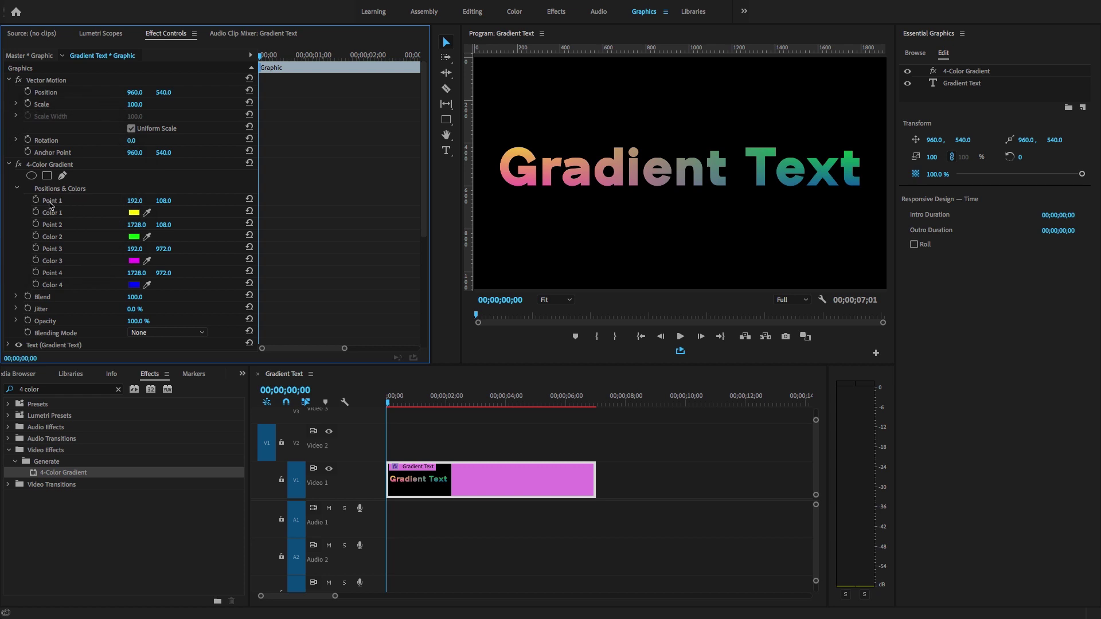
left_click(51, 204)
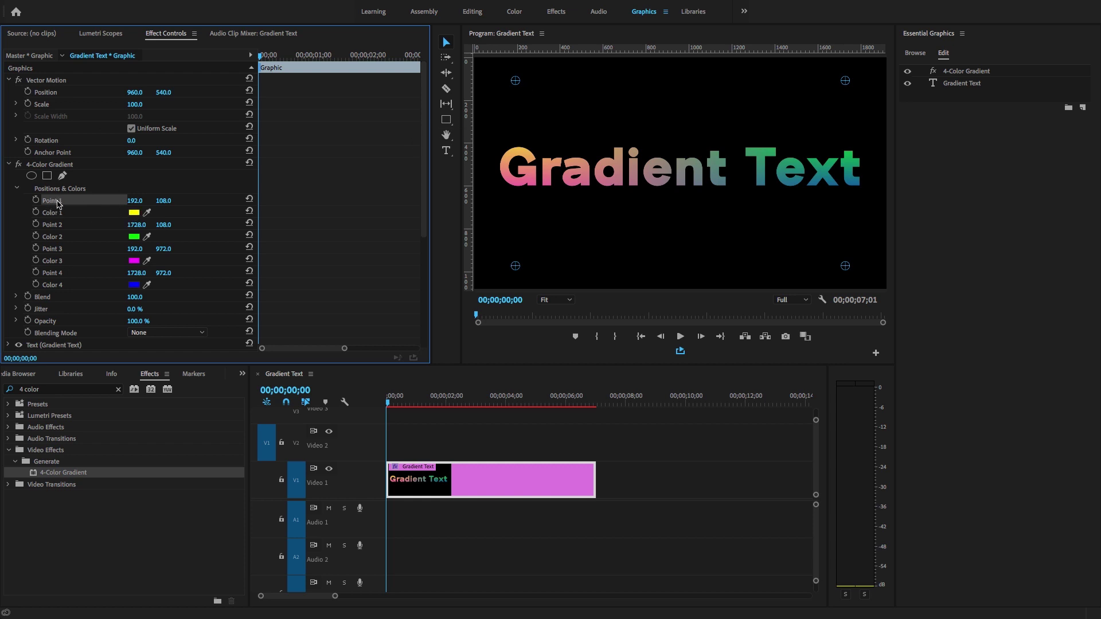
Step: Move gradient Points 1–4 to 213.6/342.2, 1450/291.4, 582.1/719.1 and 1741.1/785.9
left_click_drag(514, 81, 516, 133)
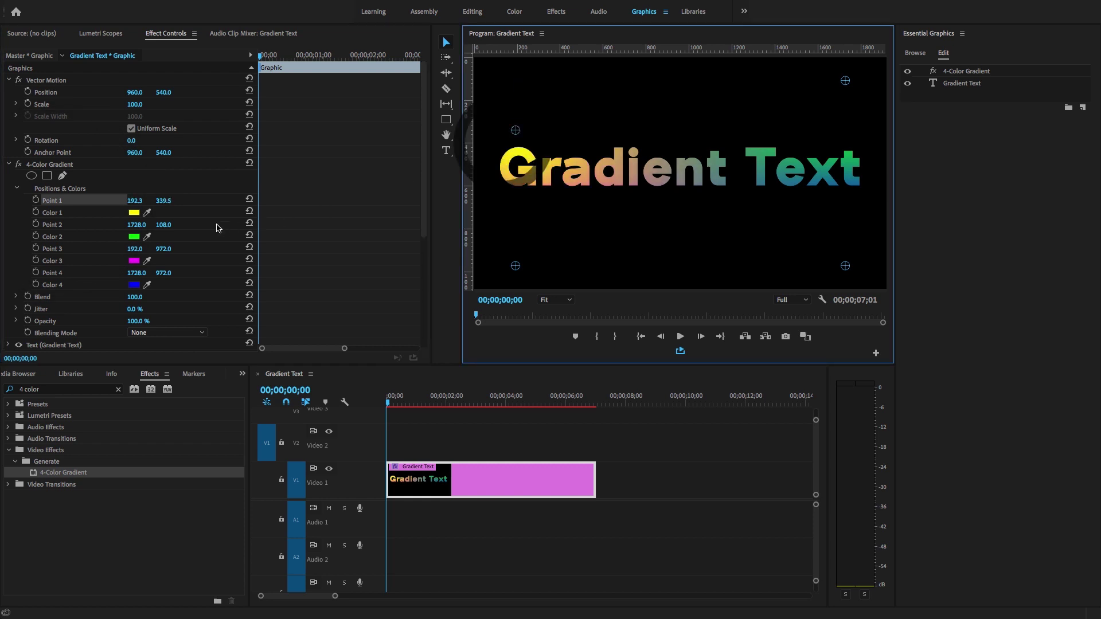
left_click_drag(517, 267, 570, 224)
left_click_drag(848, 80, 786, 120)
left_click_drag(846, 265, 848, 225)
left_click_drag(565, 223, 599, 213)
left_click_drag(515, 130, 520, 133)
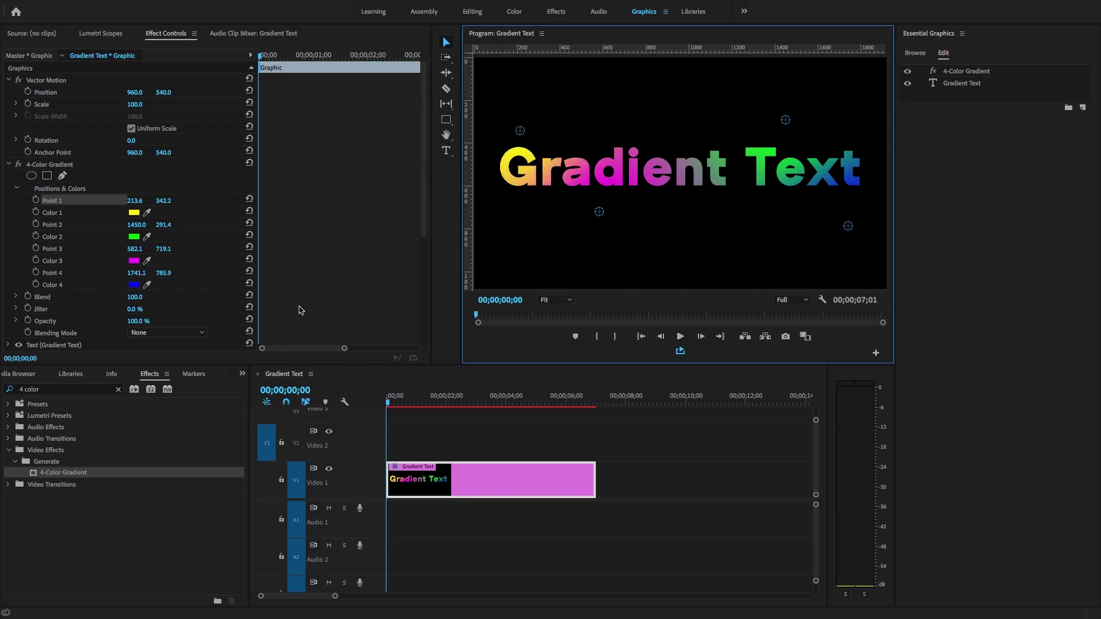
Step: Keyframe Point 1–4 and Color 1–4 at the clip start, then advance a few frames
left_click(35, 200)
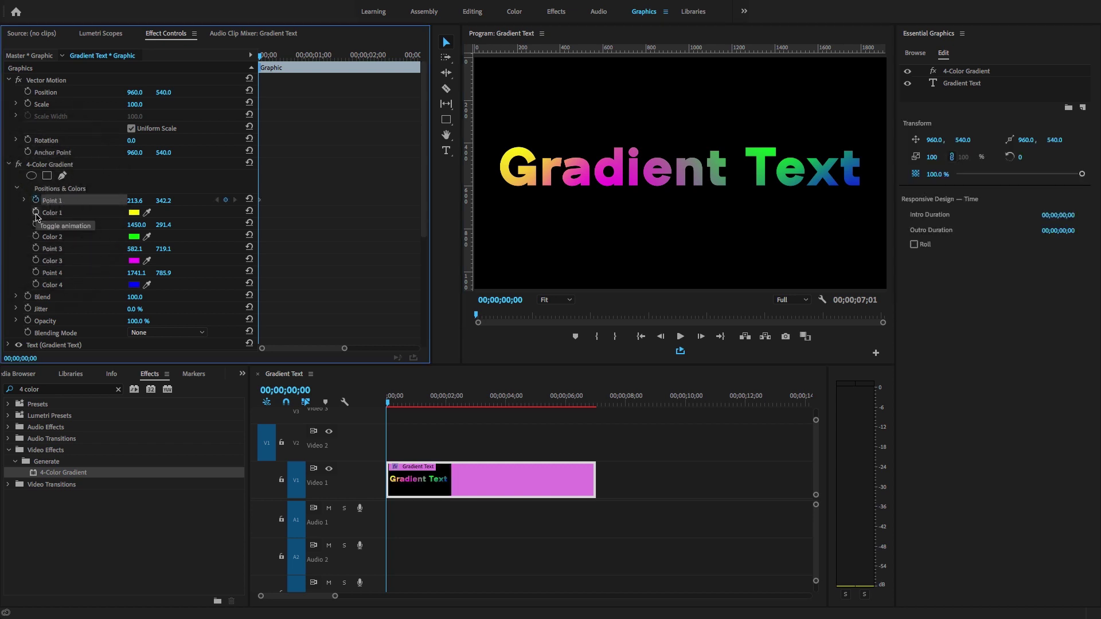
left_click(35, 212)
left_click(36, 224)
left_click(35, 236)
left_click(36, 249)
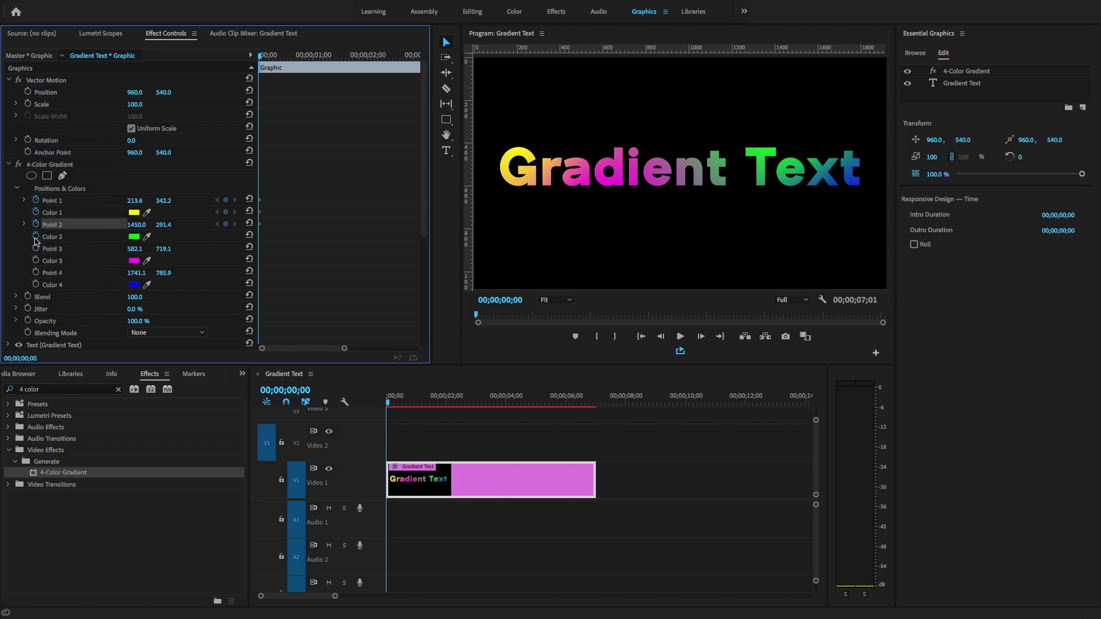
left_click(36, 260)
left_click(36, 273)
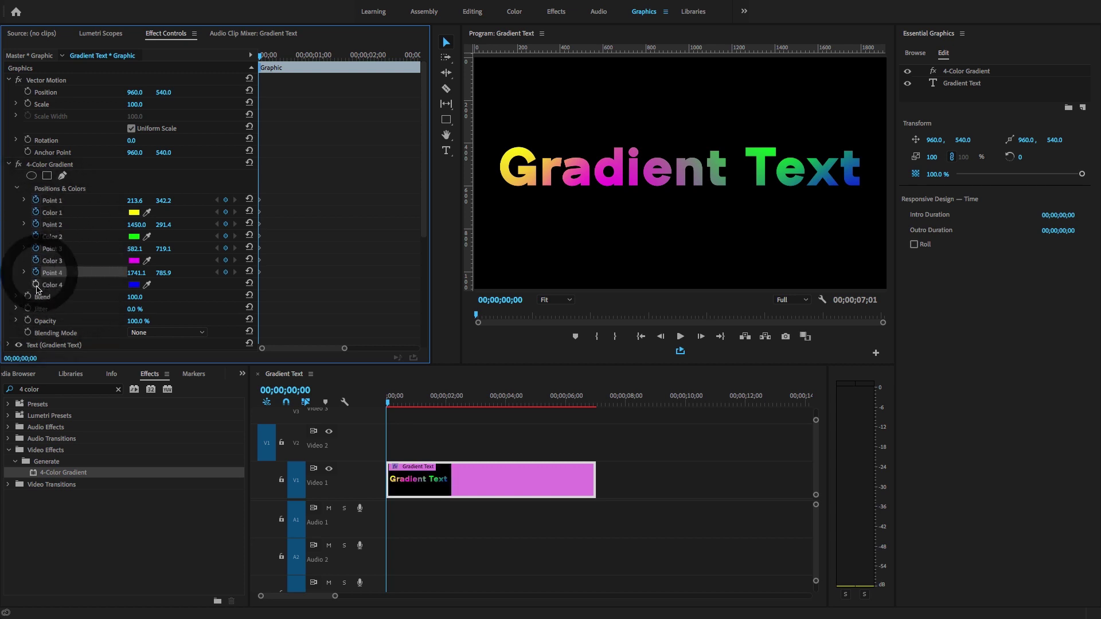
left_click(36, 284)
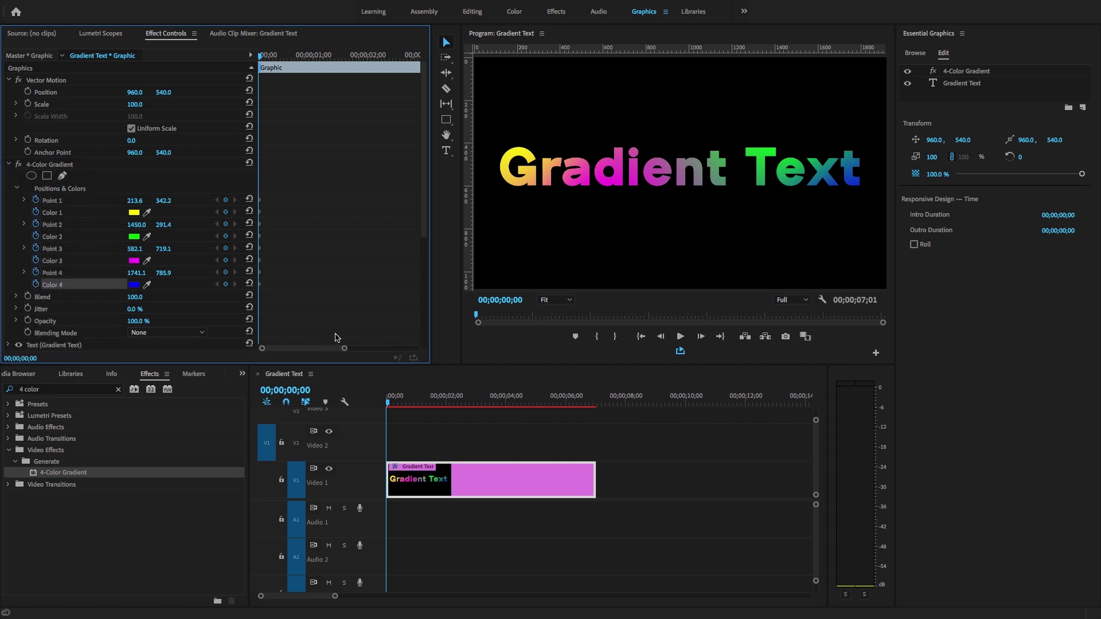
key("Right")
key("Right")
key("Right")
key("Right")
key("Right")
key("Right")
key("Right")
key("Right")
key("Right")
key("Right")
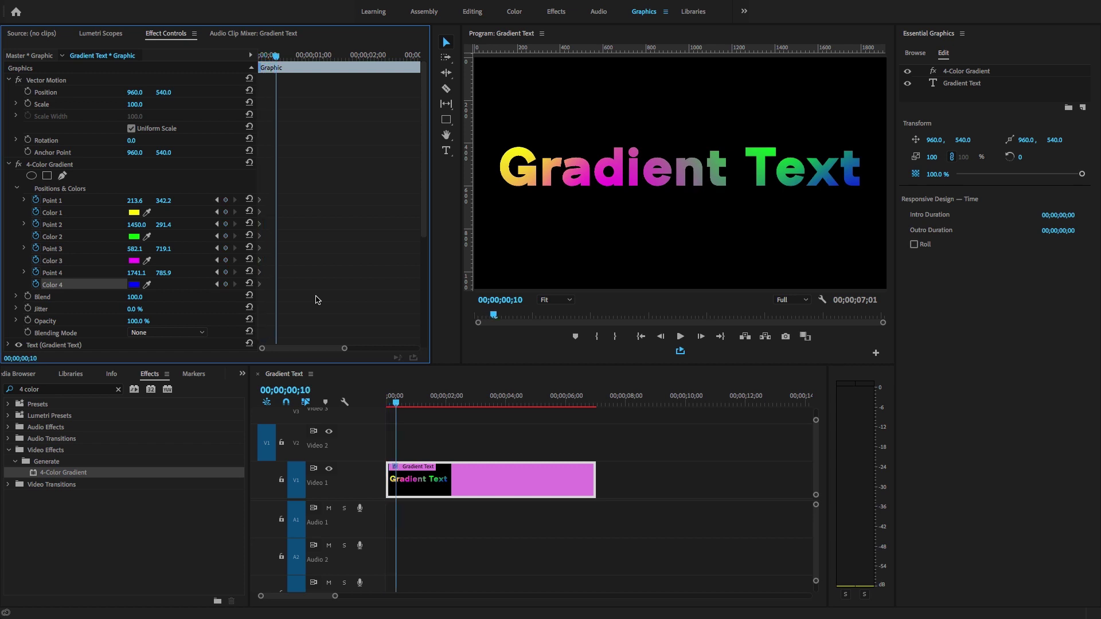
Step: At frame 00;00;00;10, set Color 1 to green and Color 2 to magenta
left_click(133, 213)
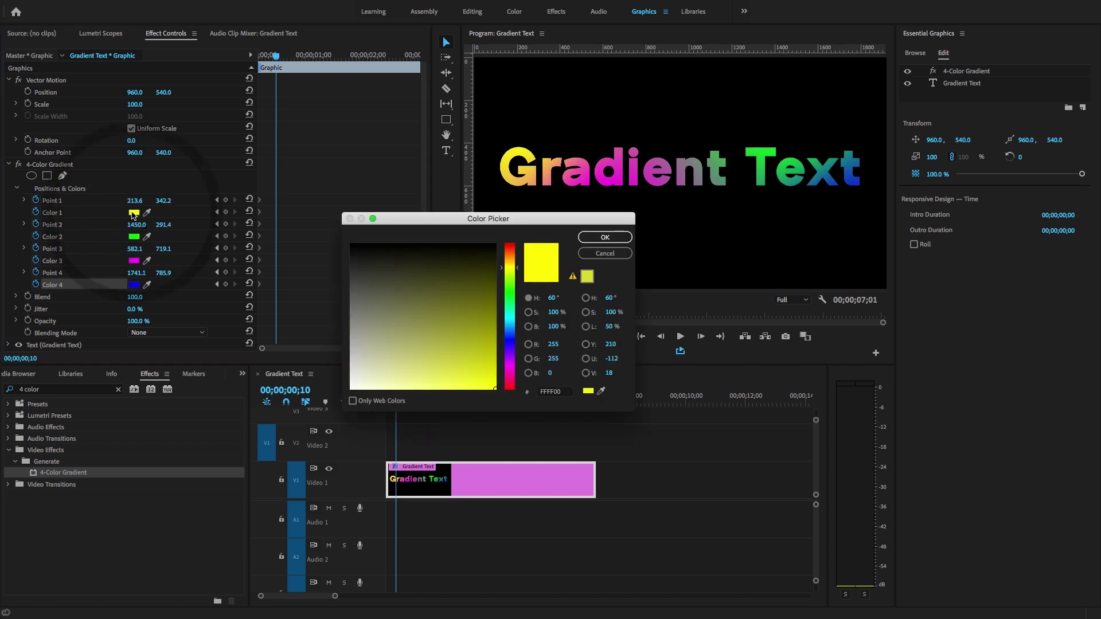
left_click(508, 294)
left_click(596, 237)
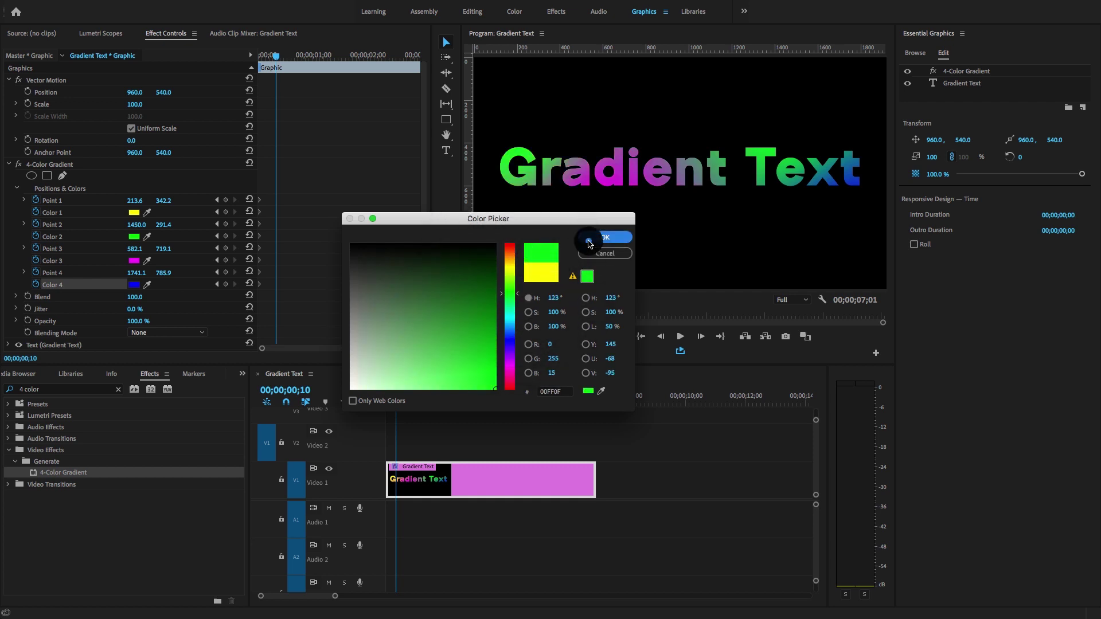
left_click(134, 236)
left_click(508, 365)
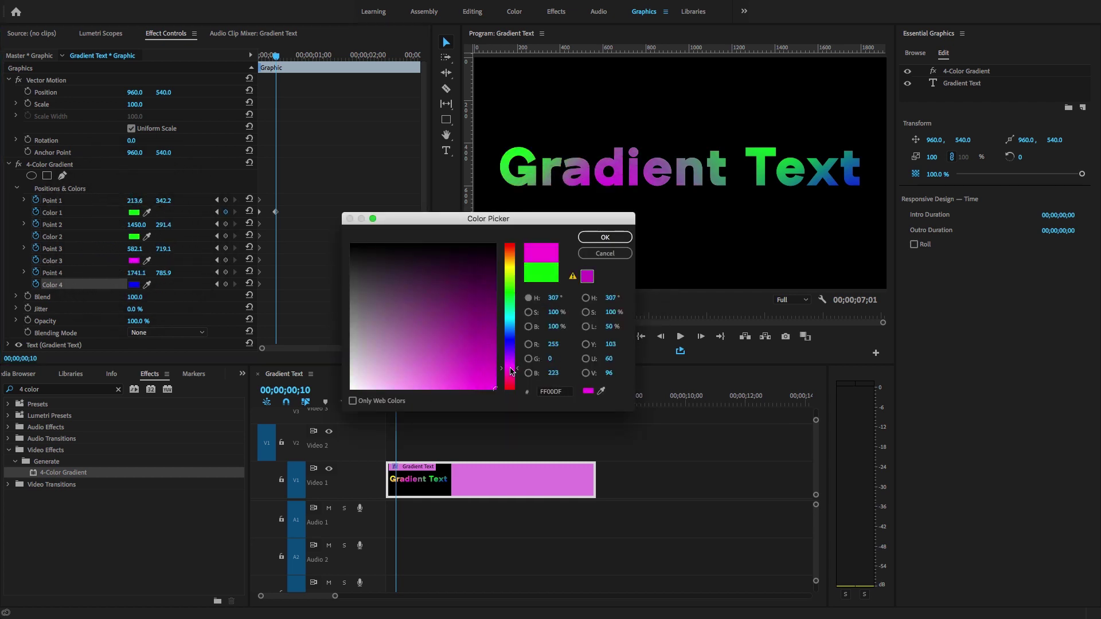
key("Return")
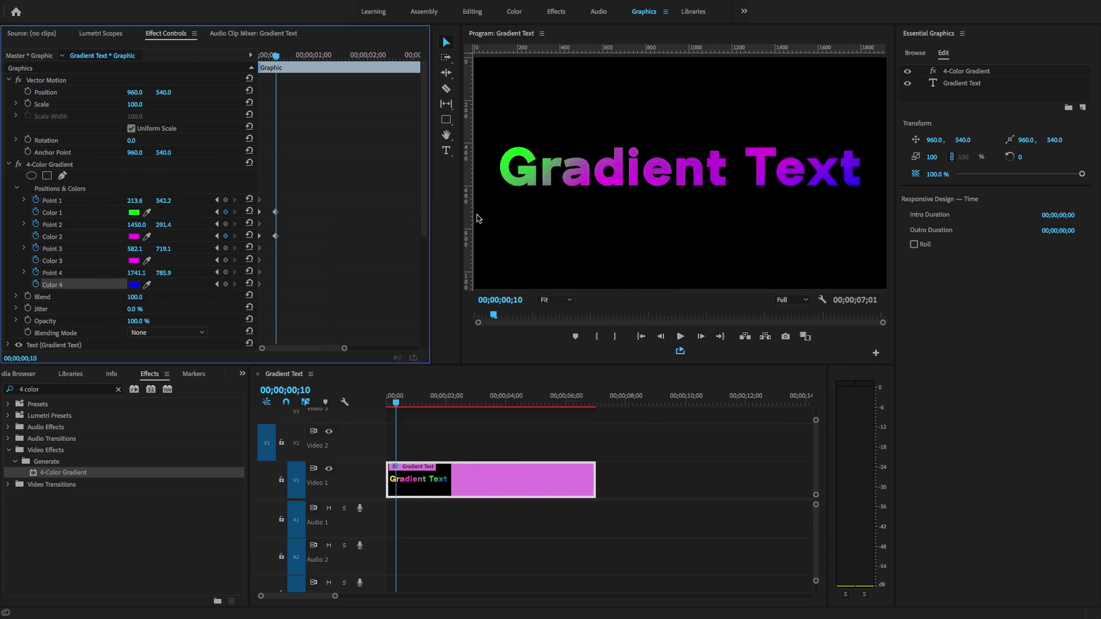
Step: Set Color 3 to yellow and Color 4 to red
left_click(134, 261)
left_click(510, 264)
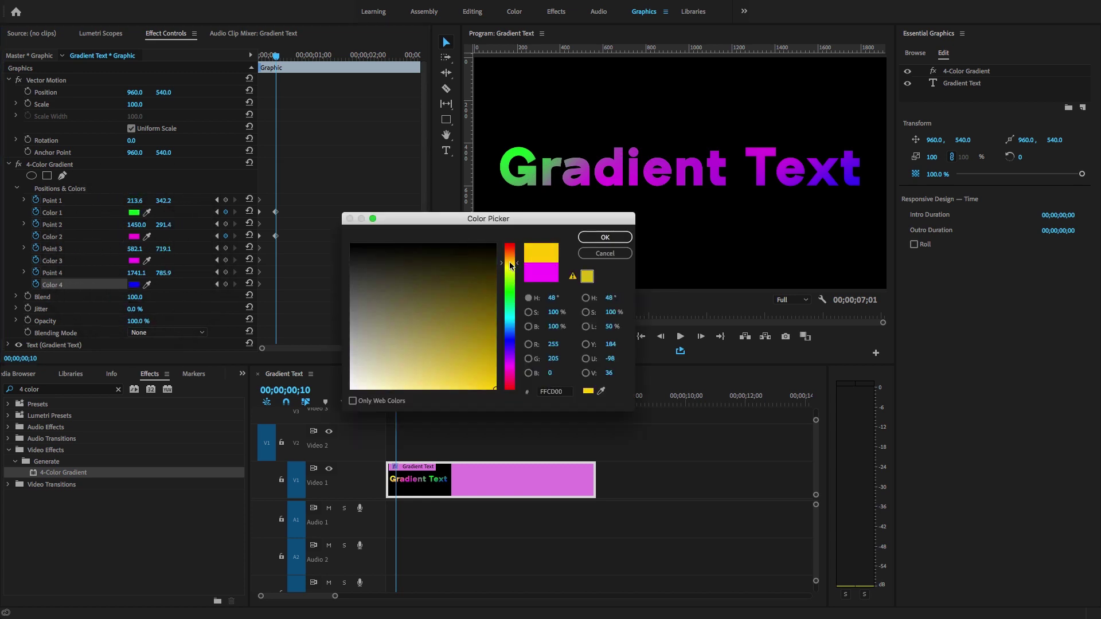
left_click(596, 237)
left_click(134, 284)
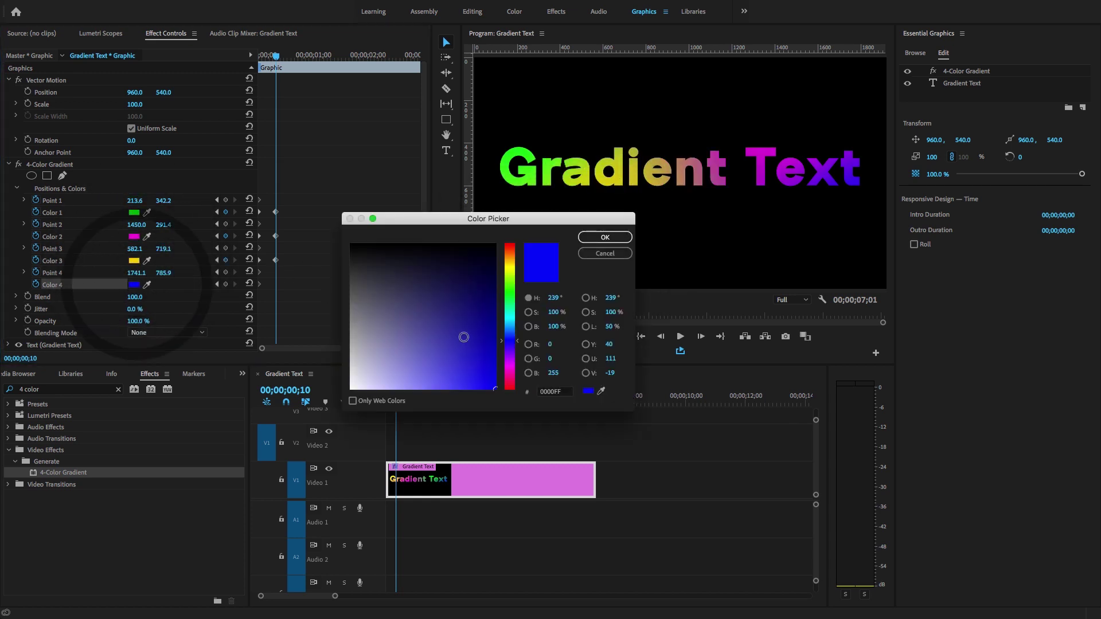
left_click(509, 383)
left_click(596, 237)
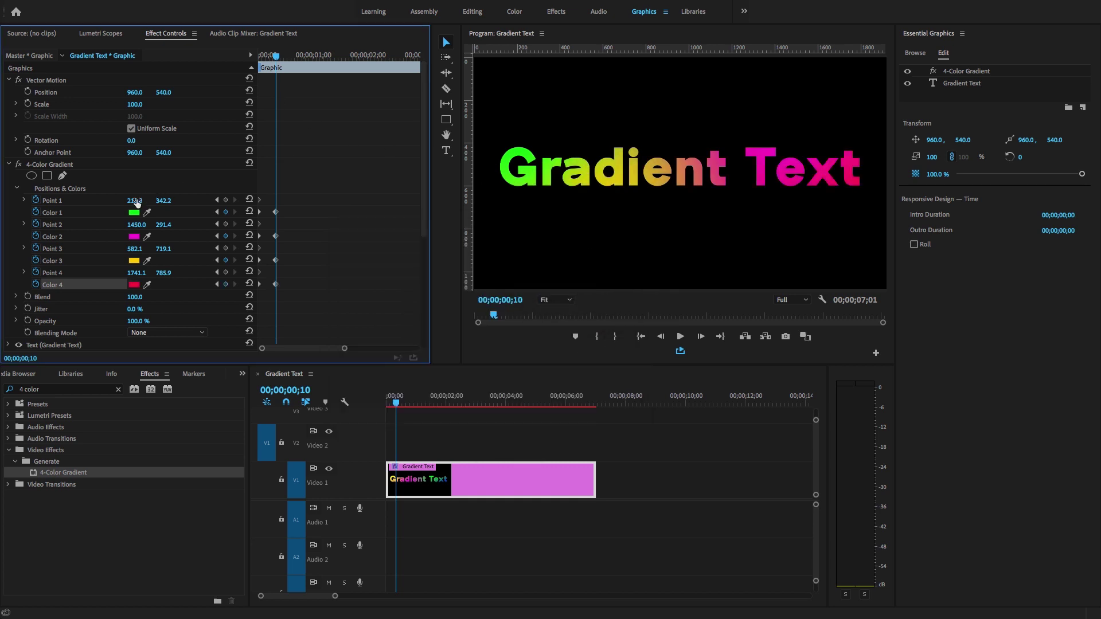
Step: Key new positions for gradient Points 1, 2 and 3 at frame 10, then step toward frame 20
mouse_move(268, 55)
left_mouse_down()
mouse_move(294, 62)
mouse_move(277, 57)
left_mouse_up()
left_click(49, 201)
left_click_drag(520, 132, 592, 135)
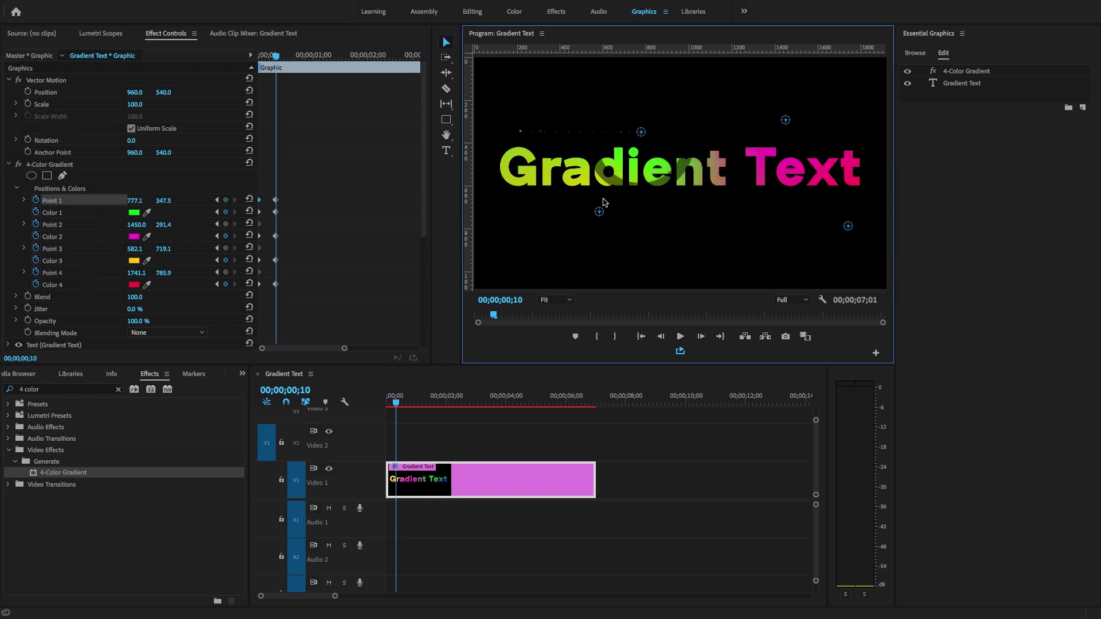
left_click_drag(517, 208, 517, 208)
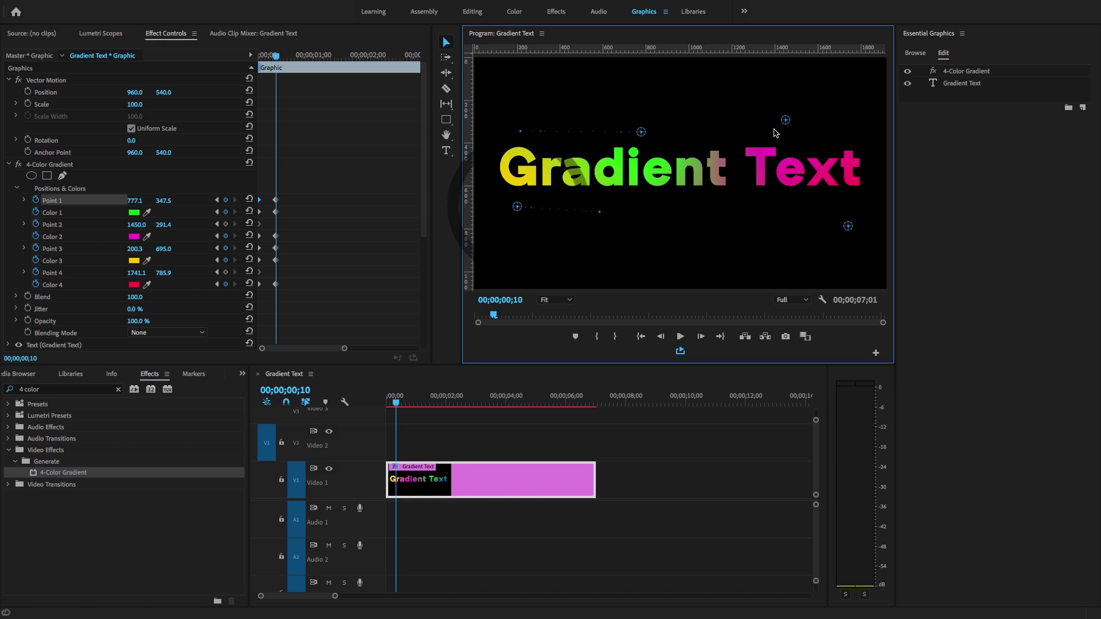
left_click_drag(785, 119, 710, 136)
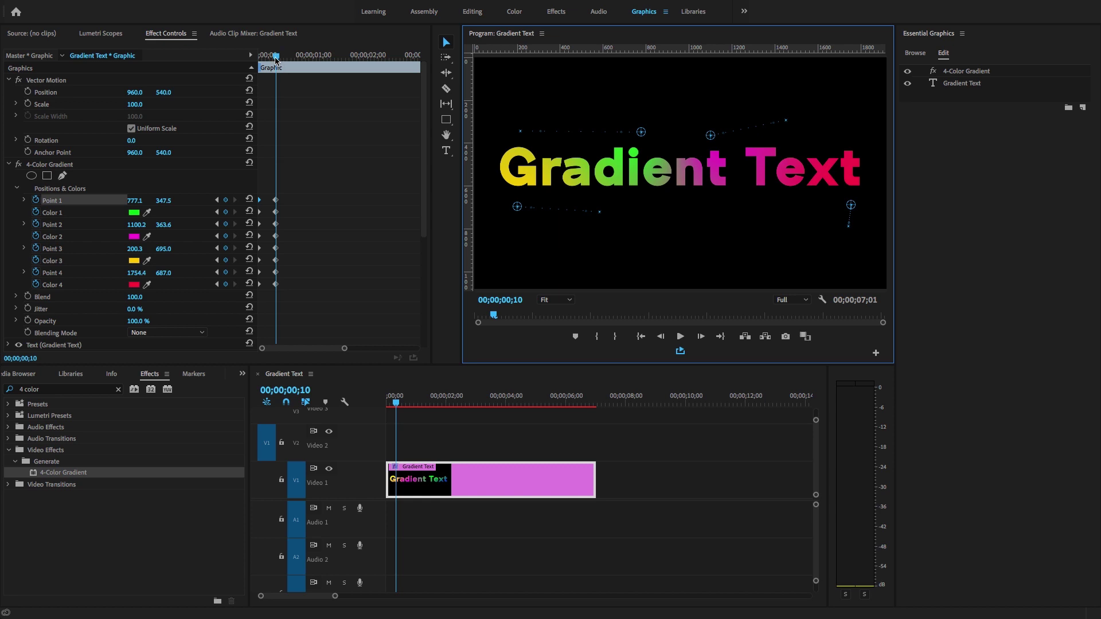
key("Right")
key("Right")
key("Right")
key("Right")
key("Right")
key("Right")
key("Right")
key("Right")
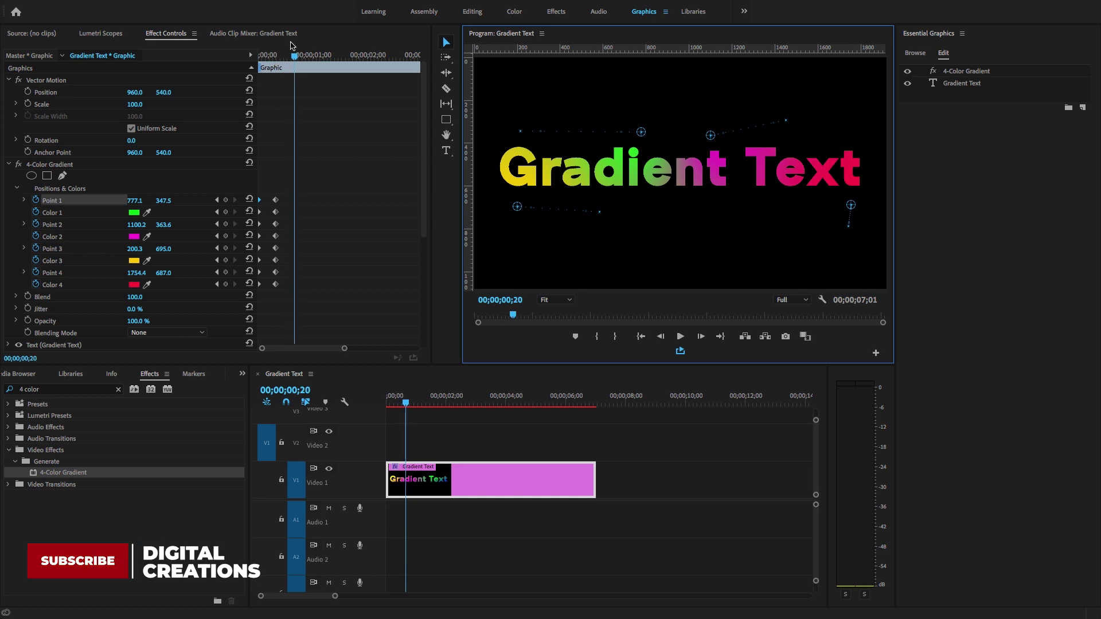
Step: At frame 20, key Colors 1–4 to blue, red, green and magenta
left_click(134, 212)
left_click_drag(508, 290, 510, 340)
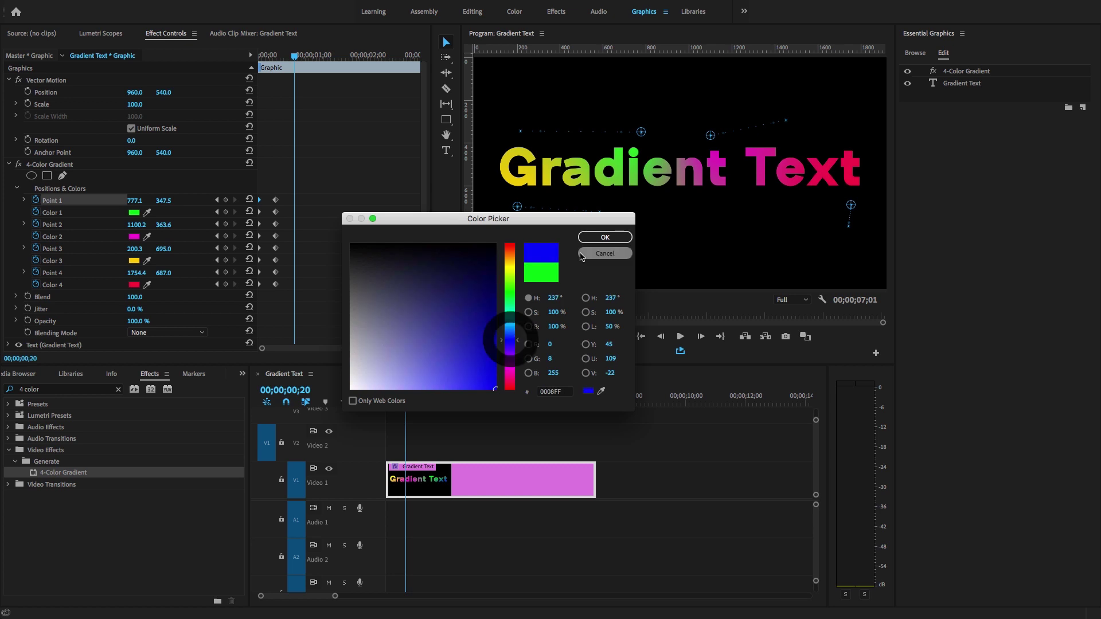
left_click(586, 238)
left_click(134, 236)
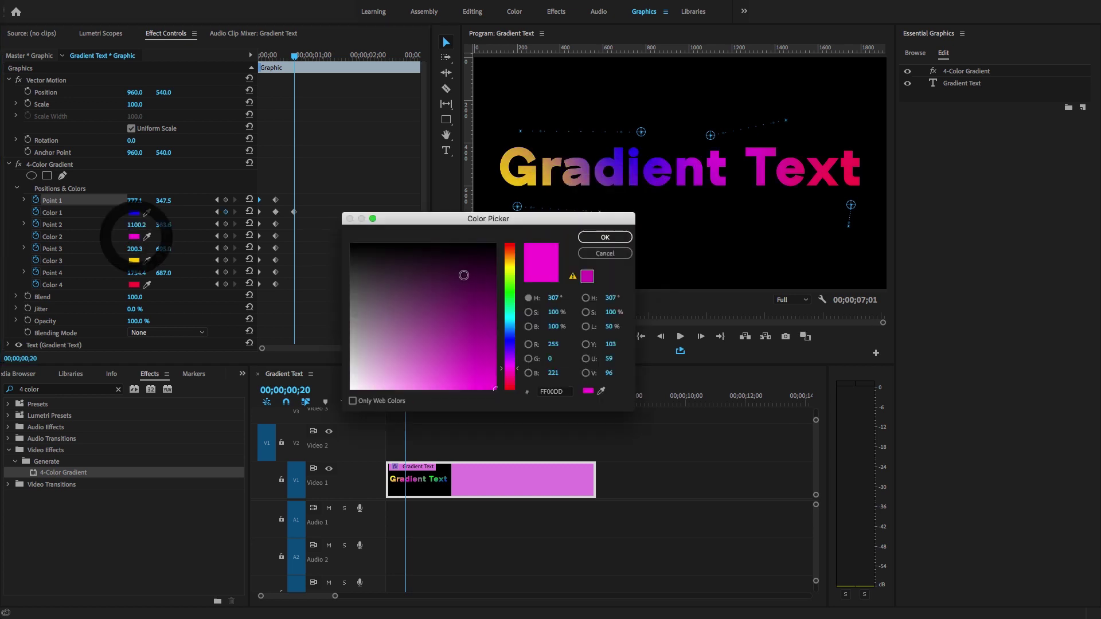
left_click_drag(511, 293, 510, 242)
left_click(610, 238)
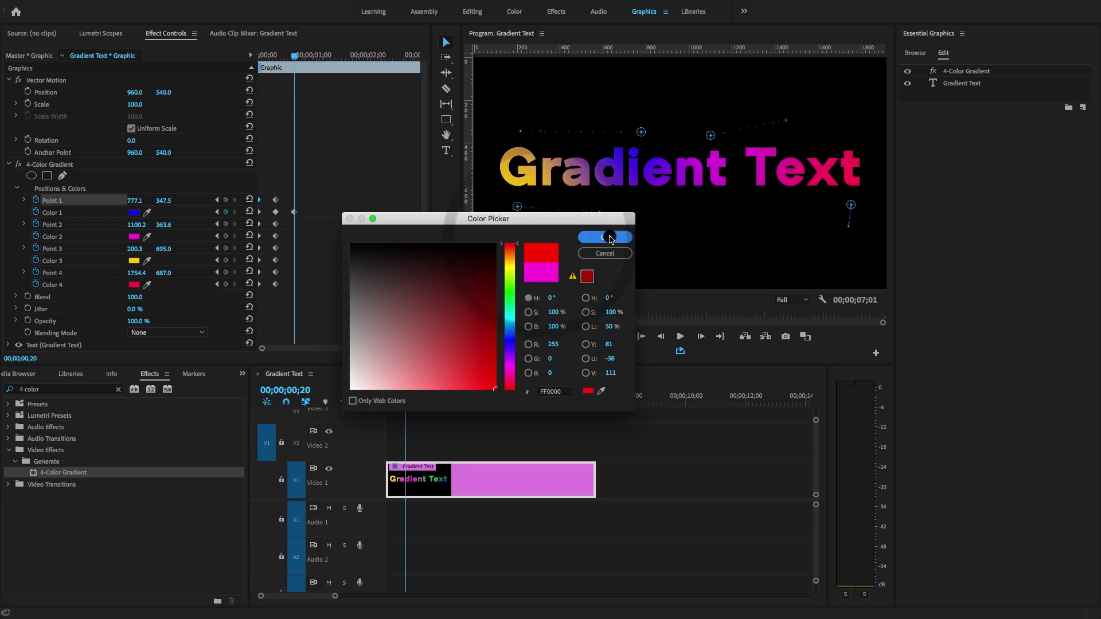
left_click(134, 261)
left_click_drag(505, 298, 507, 287)
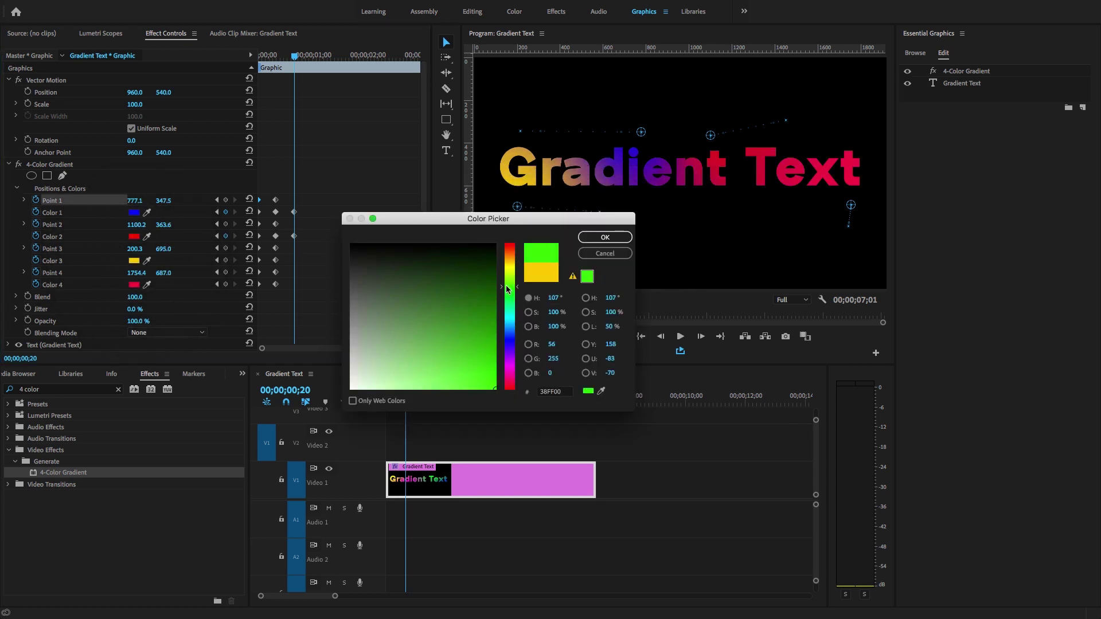
left_click(599, 238)
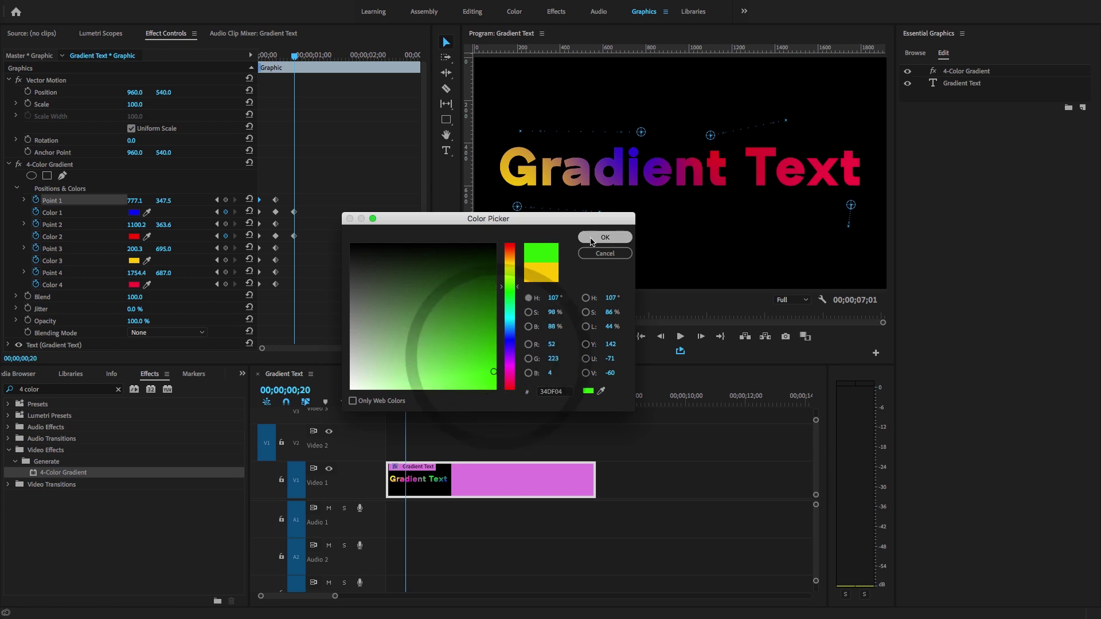
left_click(134, 285)
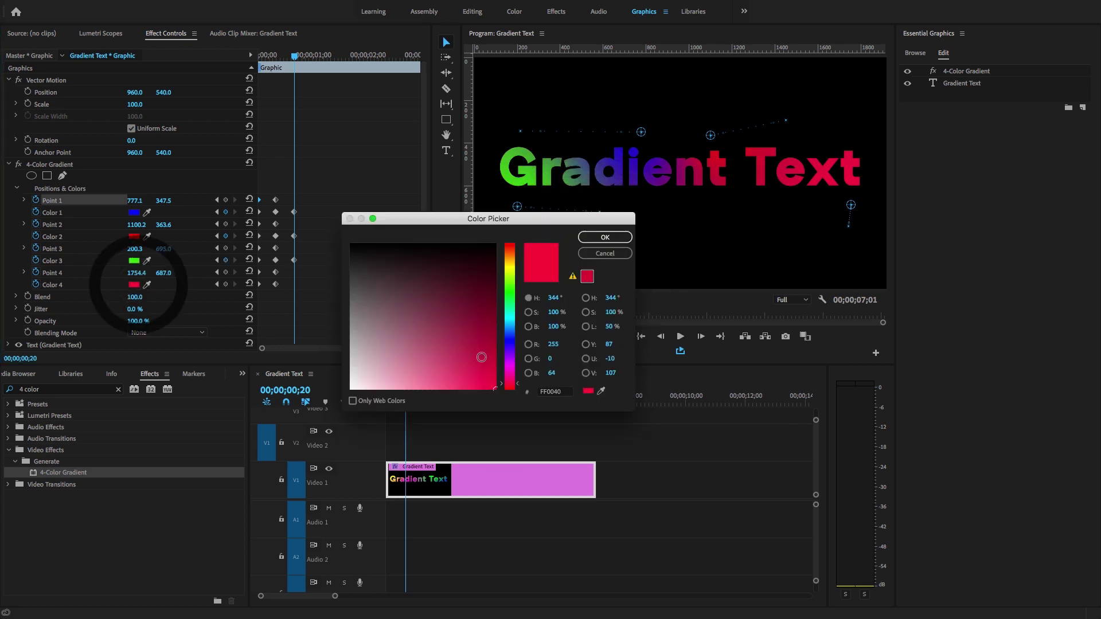
left_click(509, 368)
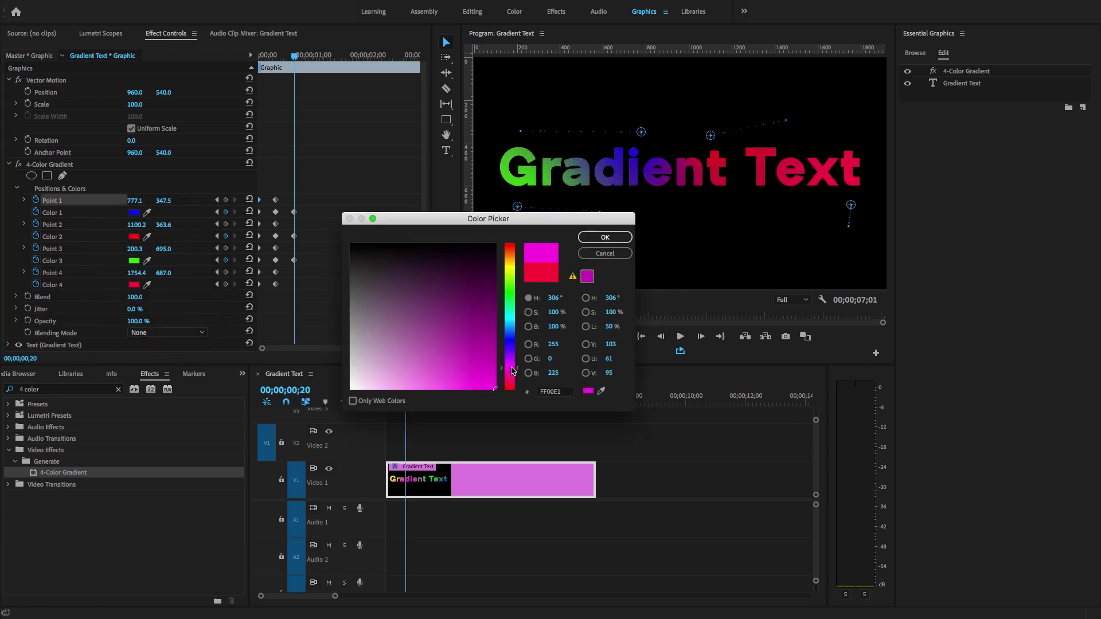
left_click(606, 237)
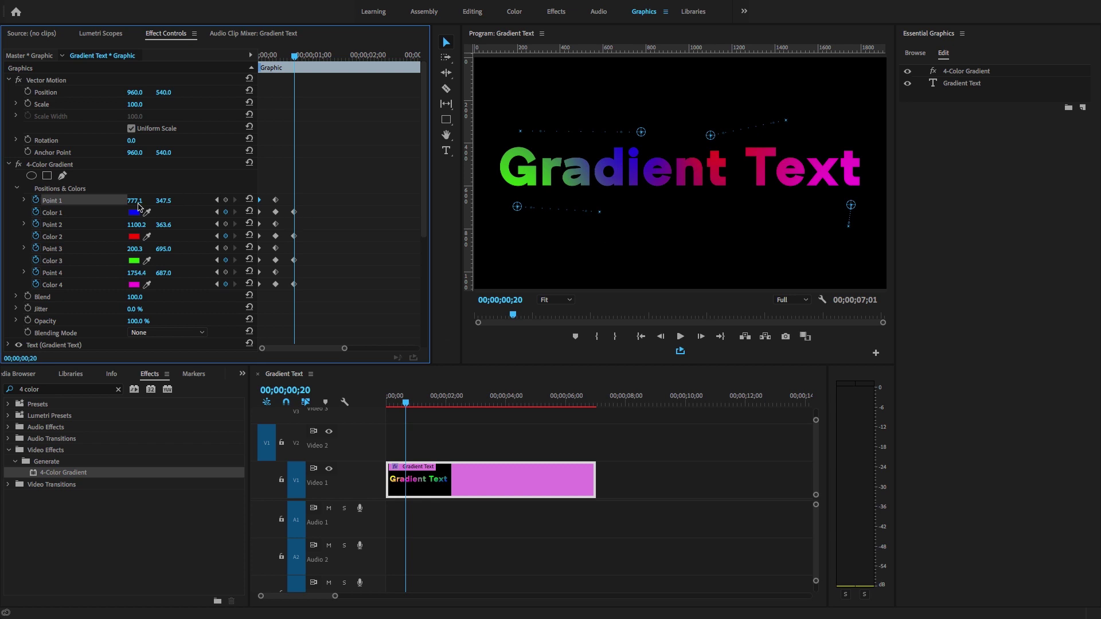
Step: Drag the four gradient points so the text runs blue, then green, then pink
left_click_drag(644, 136, 527, 106)
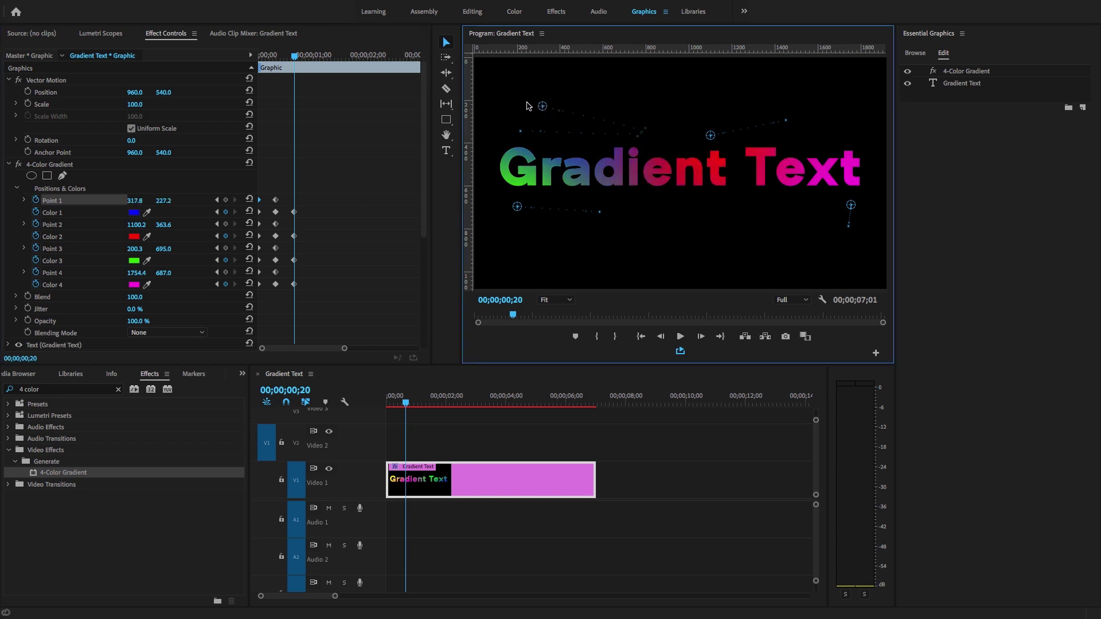
left_click_drag(801, 78, 804, 77)
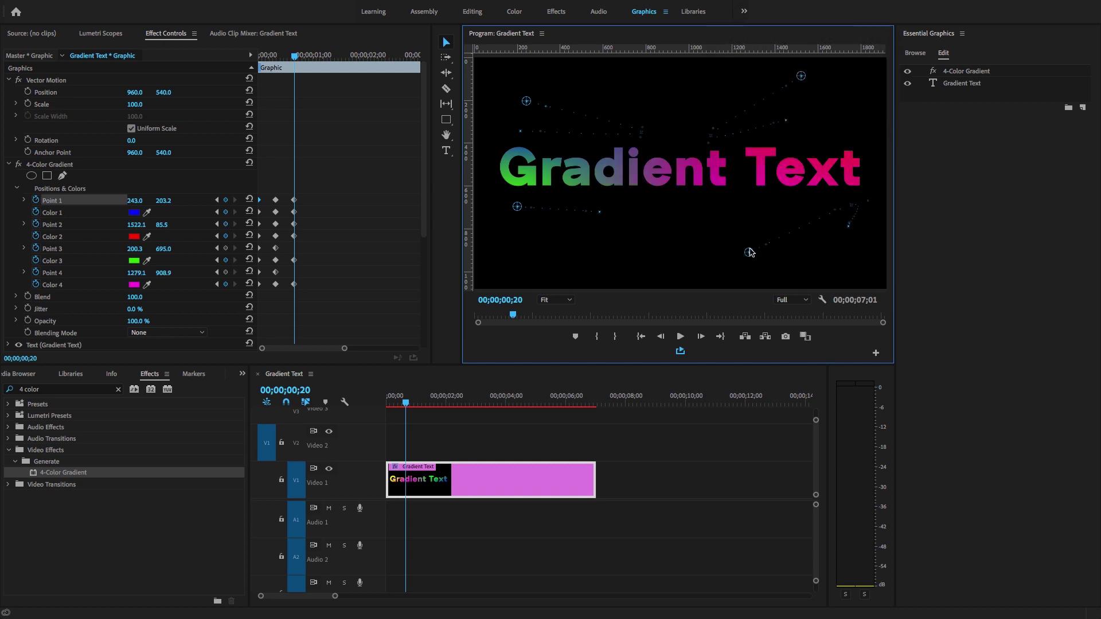
left_click_drag(865, 212, 863, 210)
left_click_drag(521, 213, 647, 200)
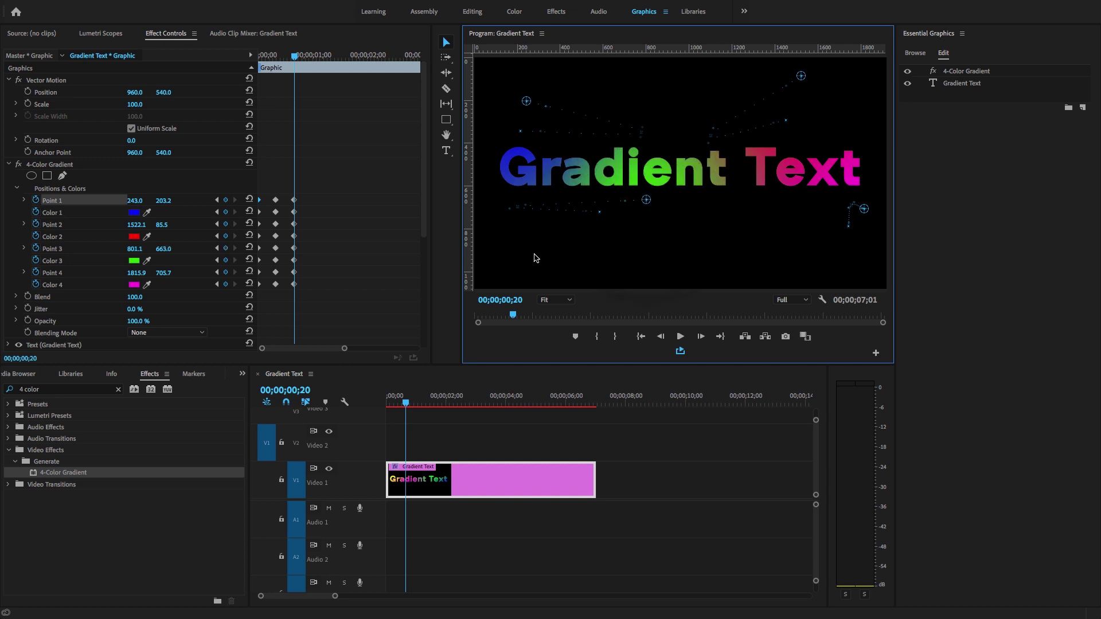
left_click(310, 306)
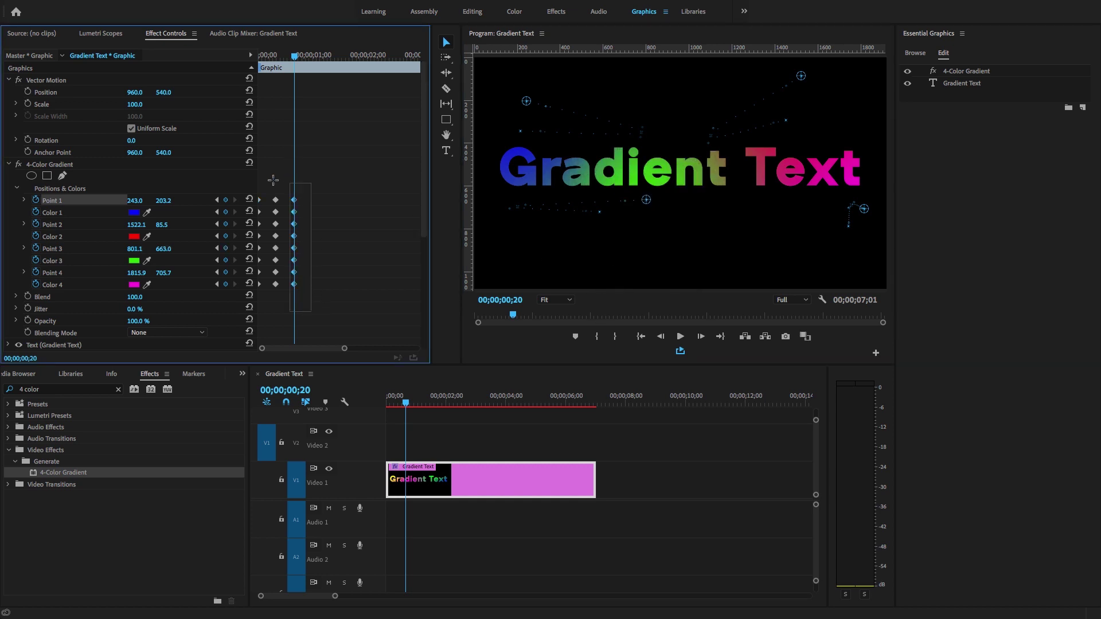
Step: Copy the gradient keyframes and paste them at 00;00;01;00
left_click_drag(250, 177, 251, 178)
left_click_drag(294, 57, 294, 57)
key("Right")
key("Right")
key("Right")
key("Right")
key("Right")
key("Right")
key("Right")
key("Right")
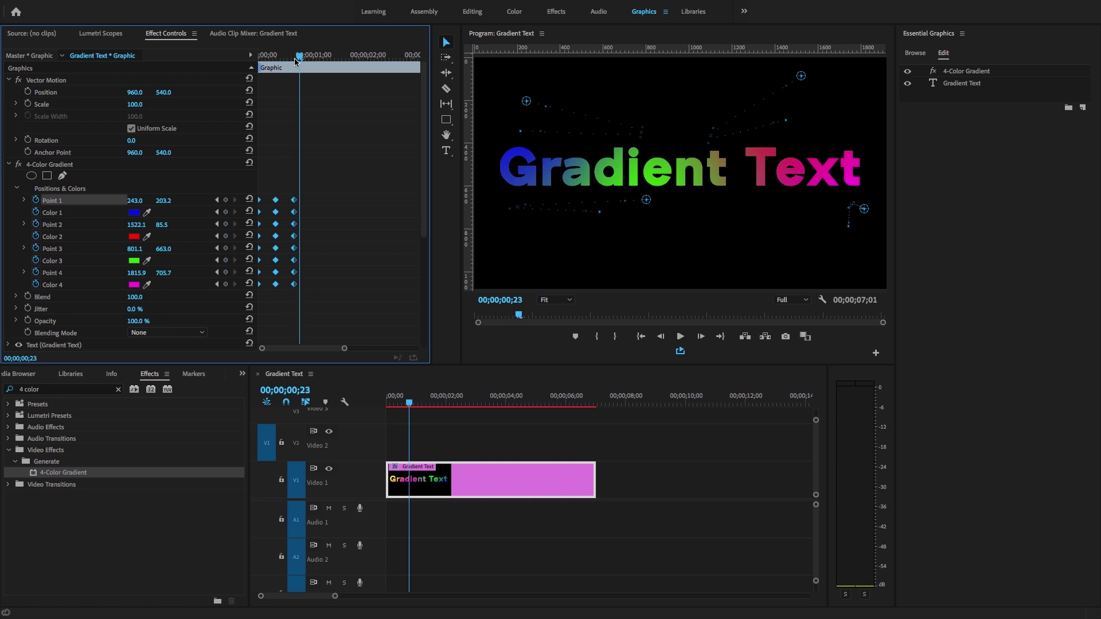
key("Right")
key("Right")
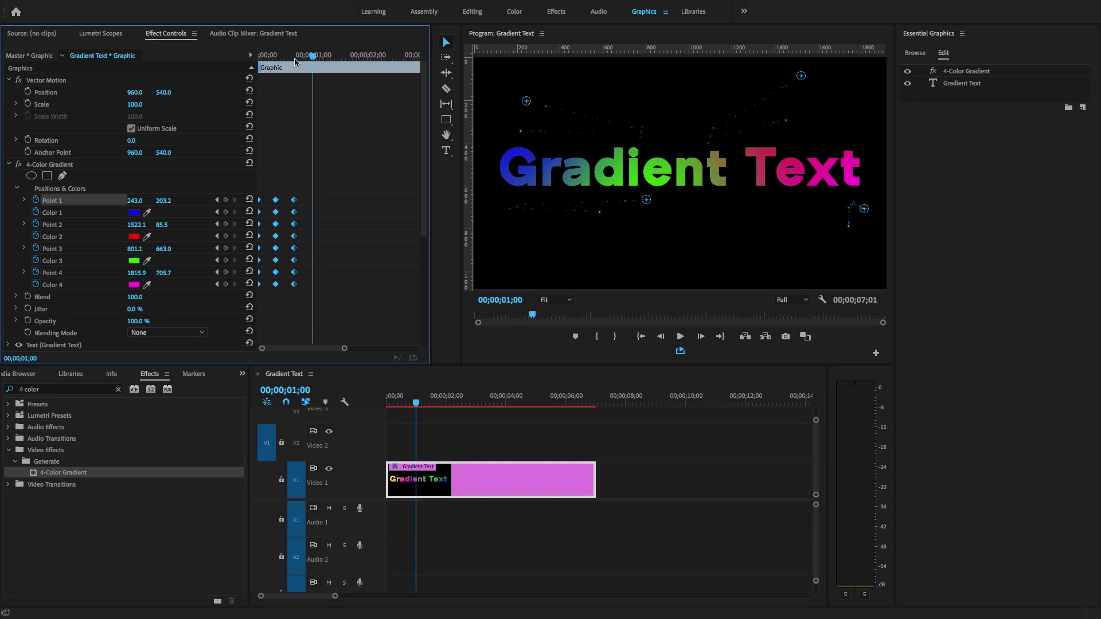
key("ctrl+v")
Step: Mark the out point at 00;00;01;24 and return the playhead to the start
left_click_drag(321, 55, 356, 56)
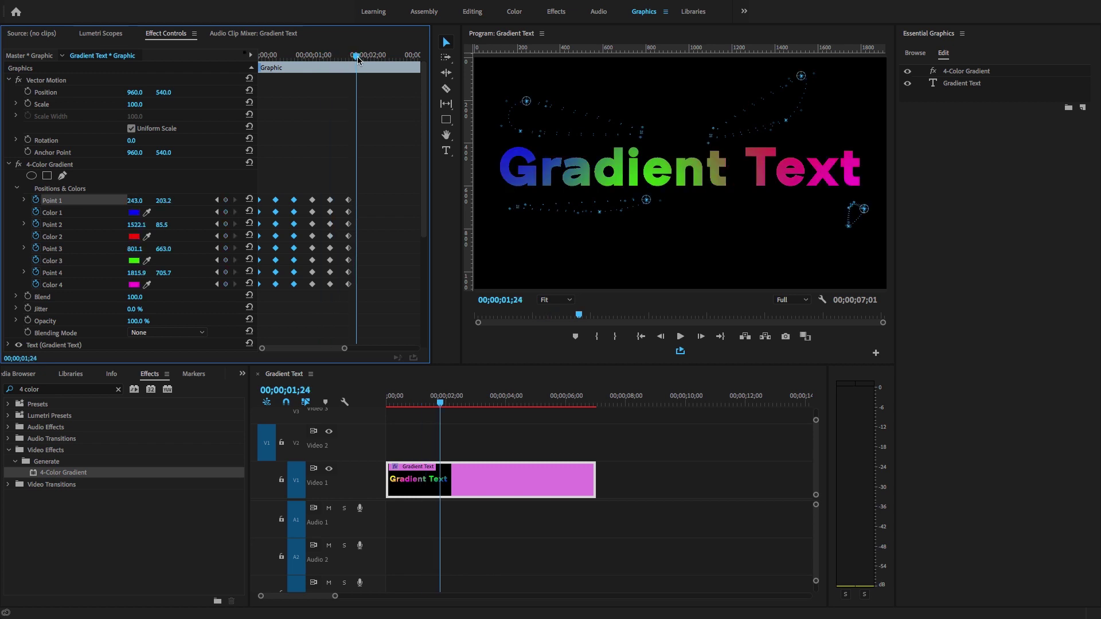
key("o")
key("Home")
Step: Render effects from In to Out and rewind to the animation start
mouse_move(144, 3)
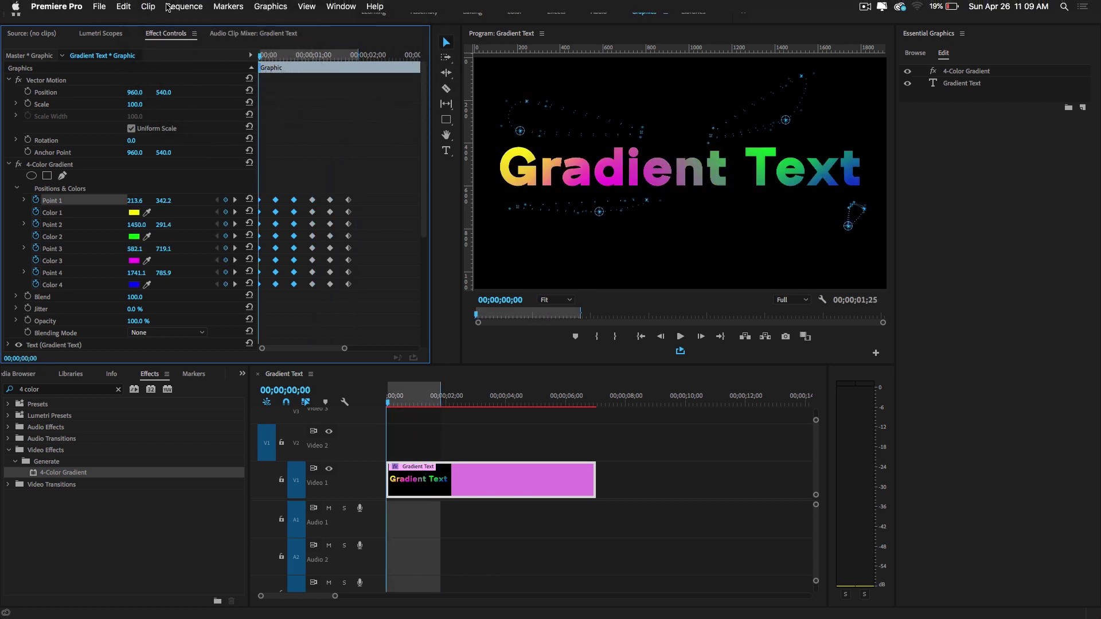
left_click(184, 6)
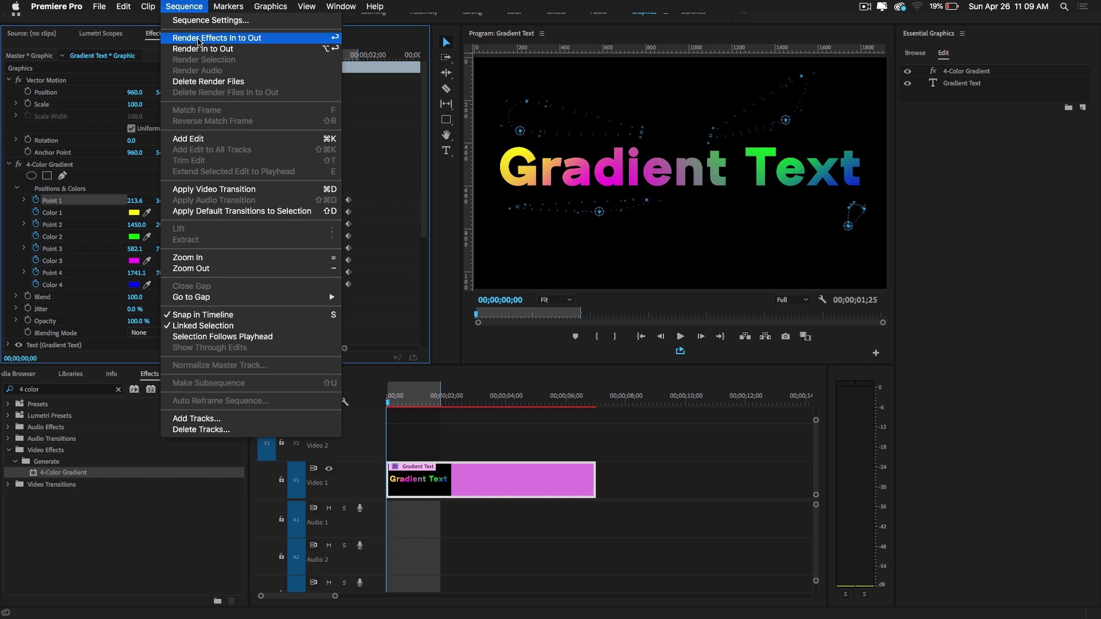
left_click(199, 38)
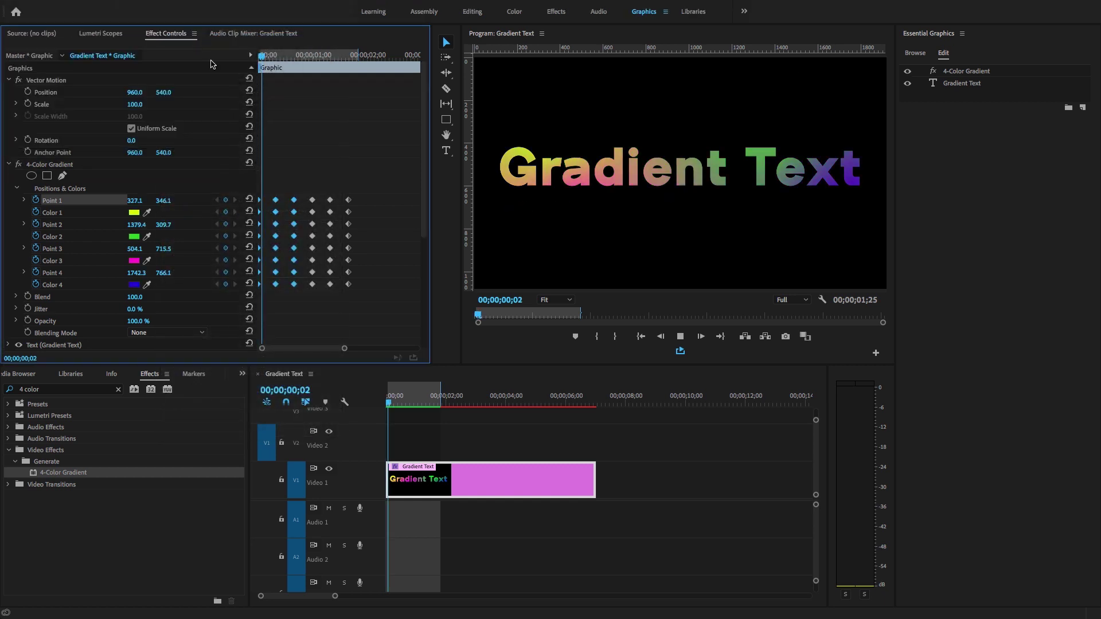
left_click_drag(363, 55, 247, 57)
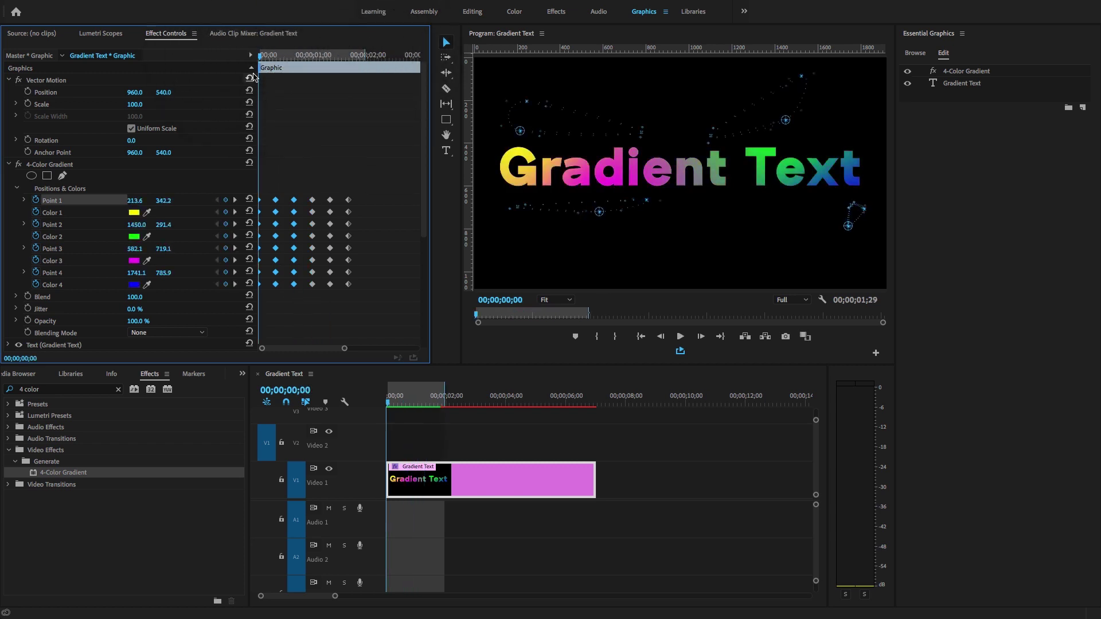
Step: Play and scrub the rendered gradient animation, full-screen and in the monitor
key("ctrl+grave")
key("space")
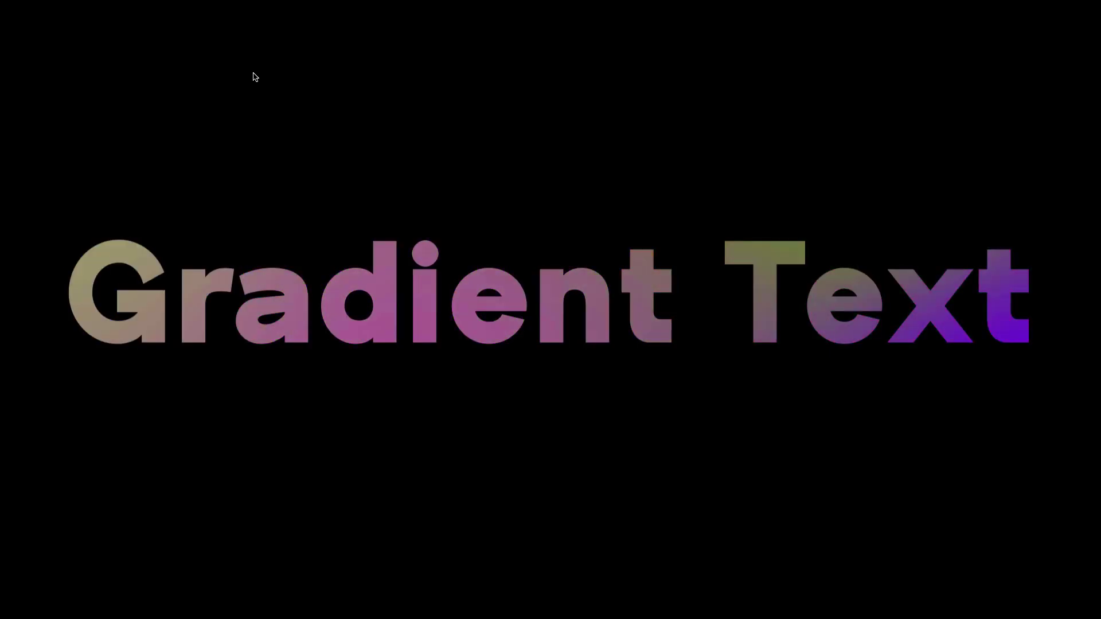
key("space")
key("ctrl+grave")
left_click(276, 62)
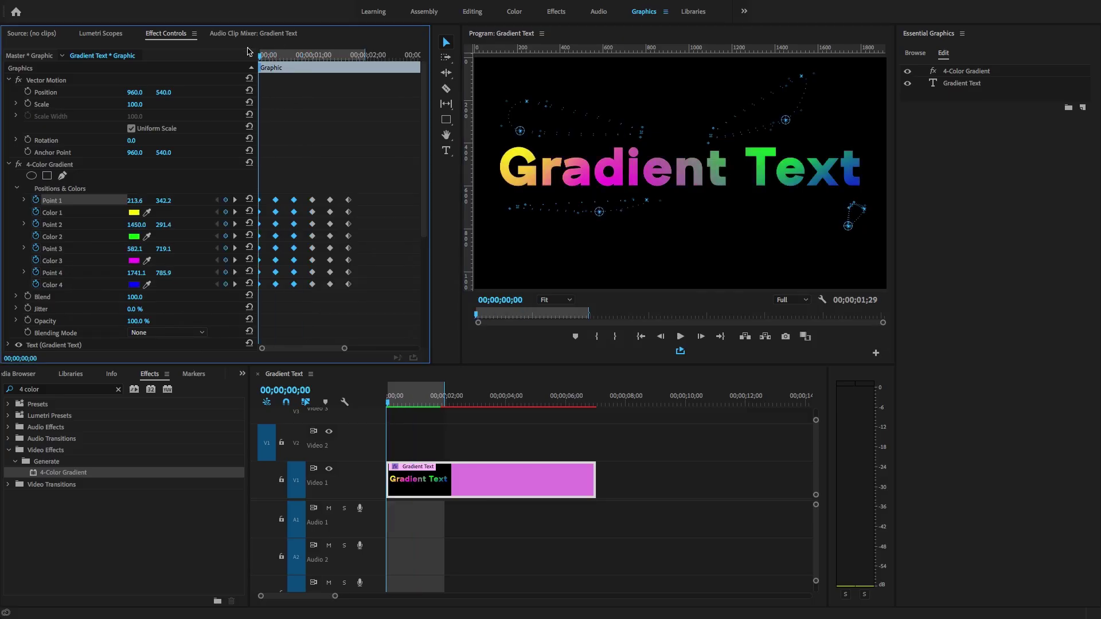
key("space")
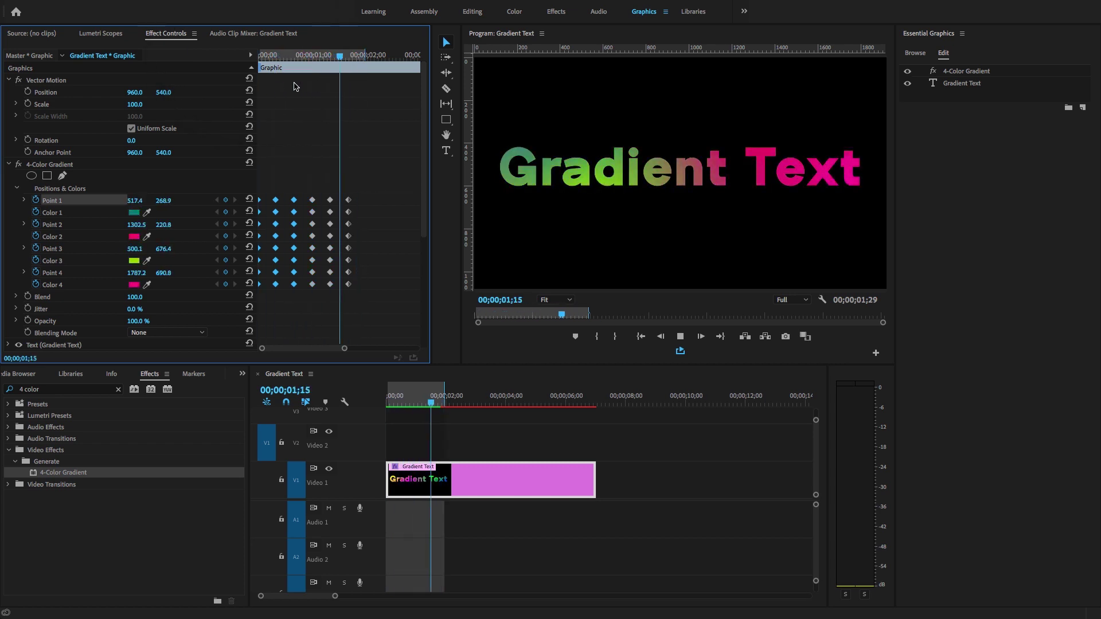
key("space")
left_click_drag(275, 55, 246, 79)
key("ctrl+grave")
key("space")
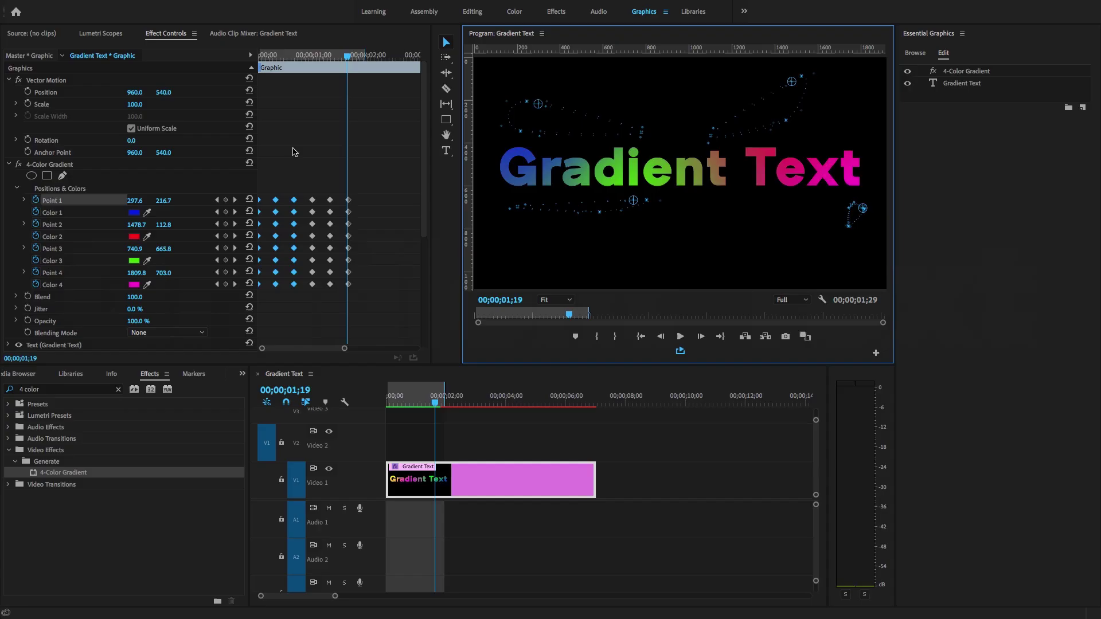
left_click(149, 470)
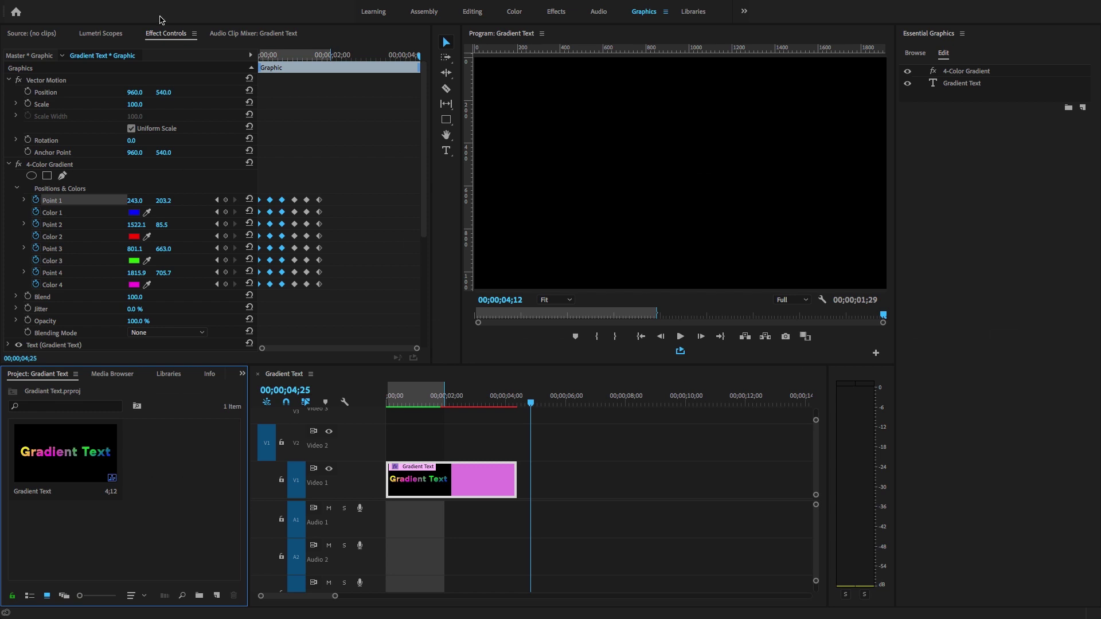
Step: Create a new legacy title and enlarge the designer's canvas and properties panels
left_click(101, 7)
mouse_move(114, 20)
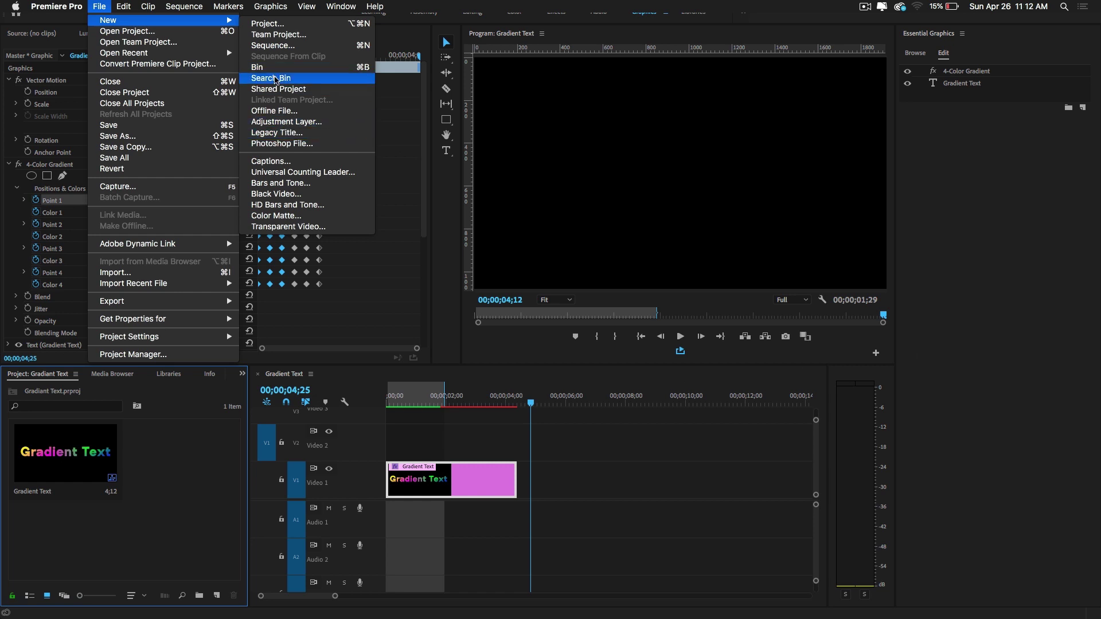
left_click(284, 140)
left_click(613, 363)
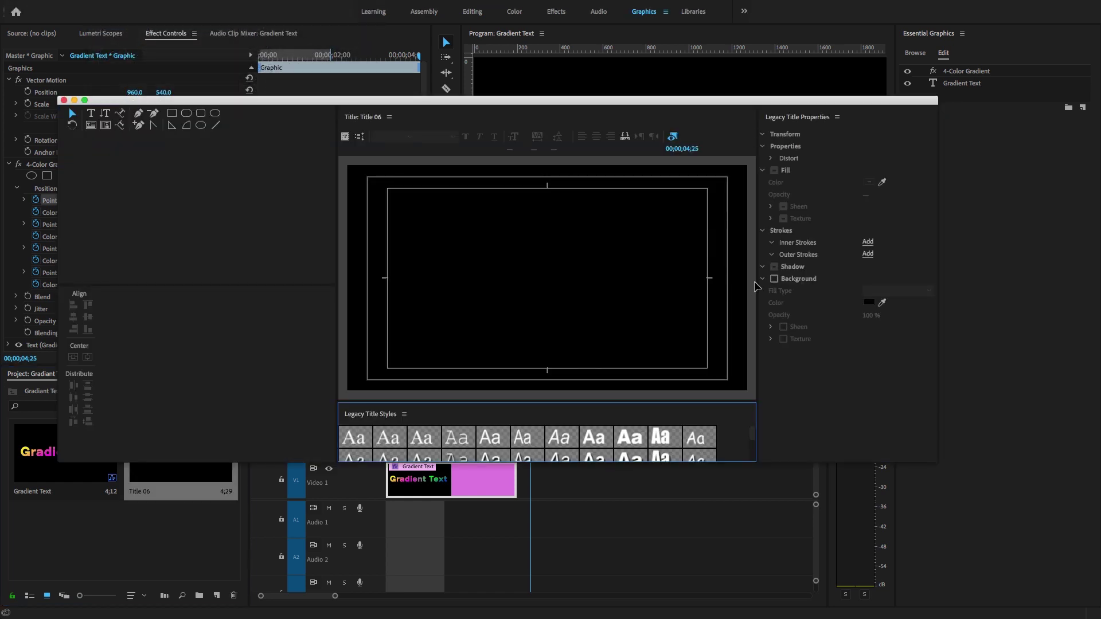
left_click_drag(758, 281, 582, 281)
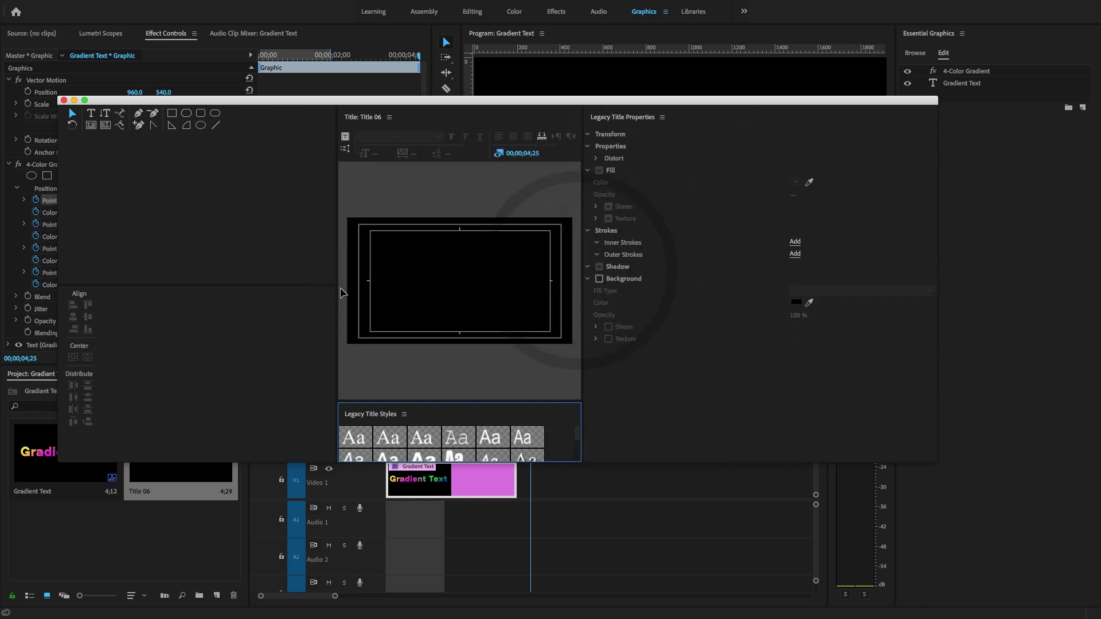
left_click_drag(336, 284, 172, 279)
Step: Write 'Digital Creations' on the title canvas and enlarge the text box
left_click(66, 136)
left_click(264, 265)
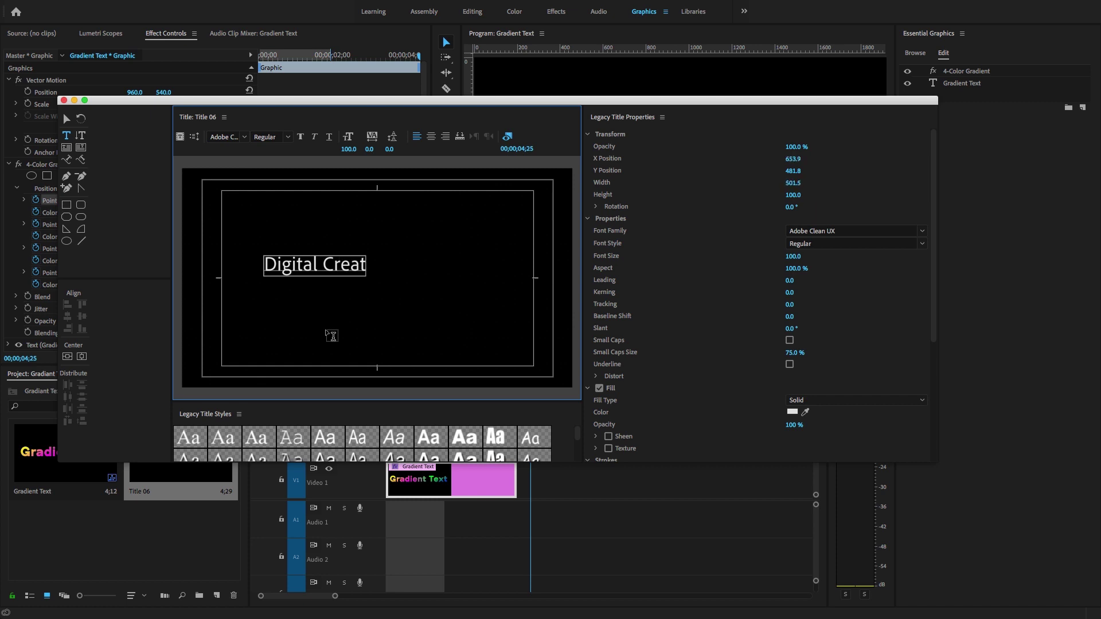
left_click(67, 118)
left_click_drag(398, 253, 464, 252)
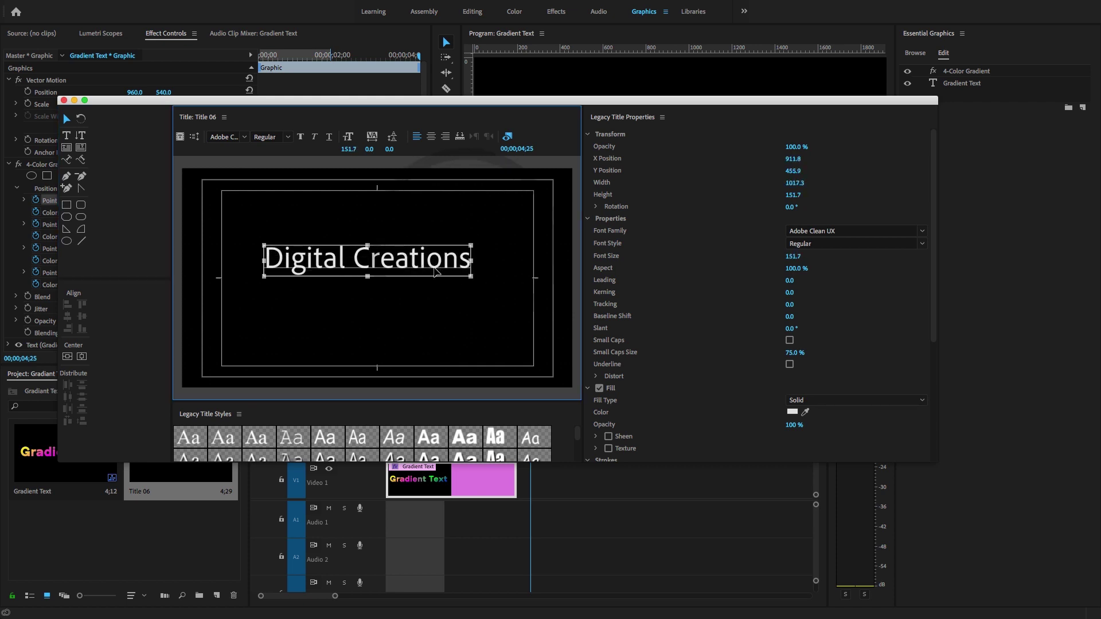
Step: Set the font to Montserrat ExtraBold and enlarge the text to size 183.7
left_click(896, 231)
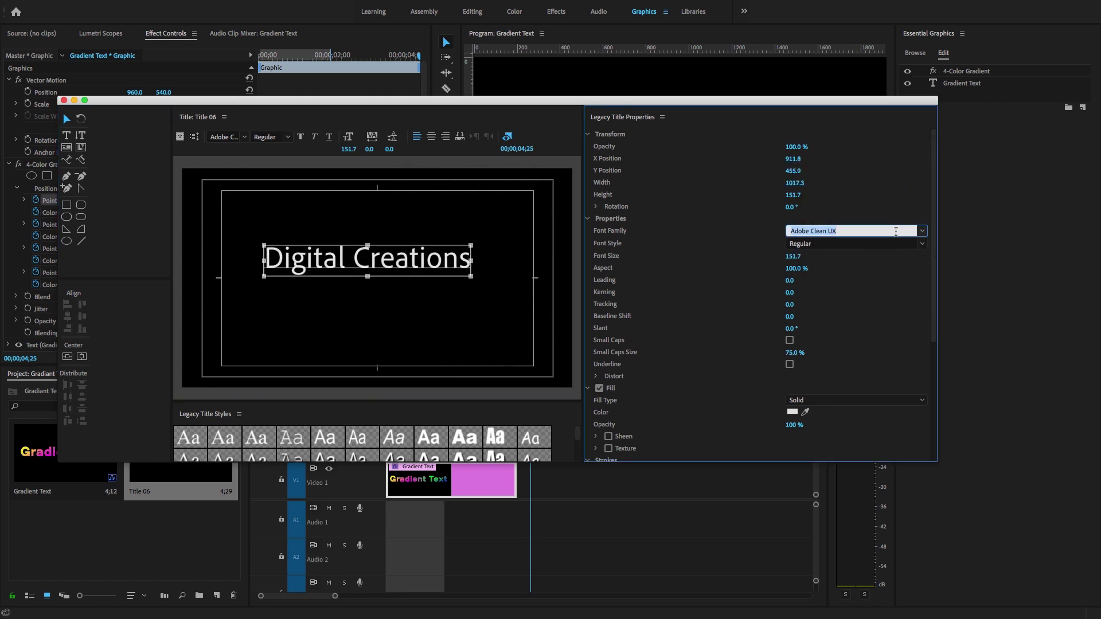
type("Montserrat")
key("Return")
left_click_drag(263, 277, 236, 281)
mouse_move(488, 242)
left_mouse_down()
mouse_move(504, 229)
mouse_move(509, 242)
left_mouse_up()
left_click_drag(451, 268, 451, 277)
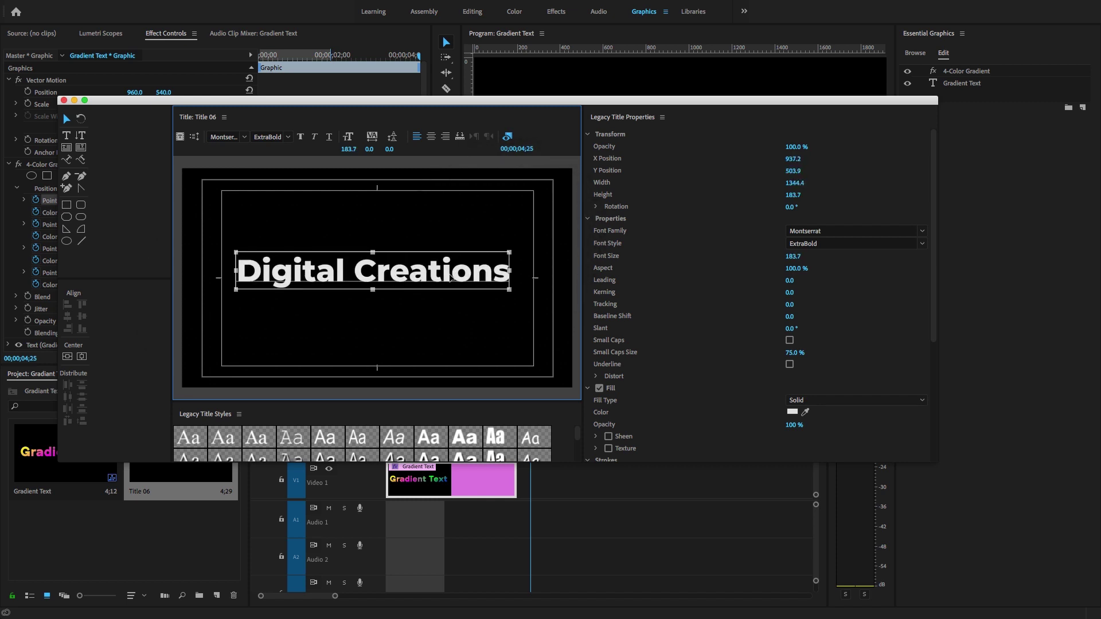
left_click_drag(934, 295, 937, 358)
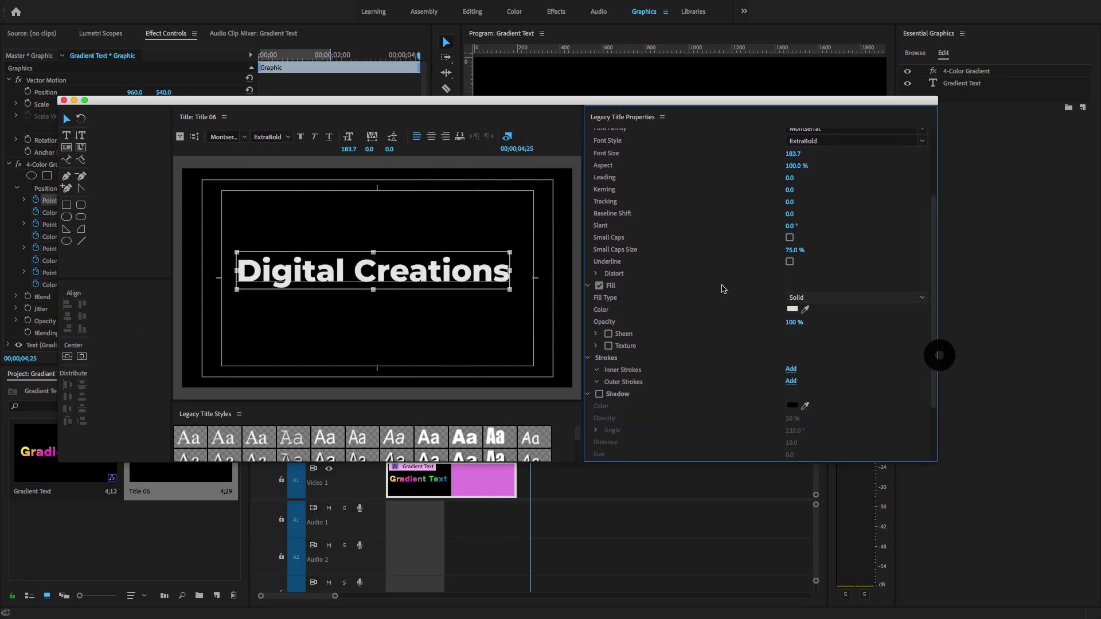
Step: Switch the text fill to Linear Gradient with a magenta right stop
left_click(910, 299)
left_click(884, 321)
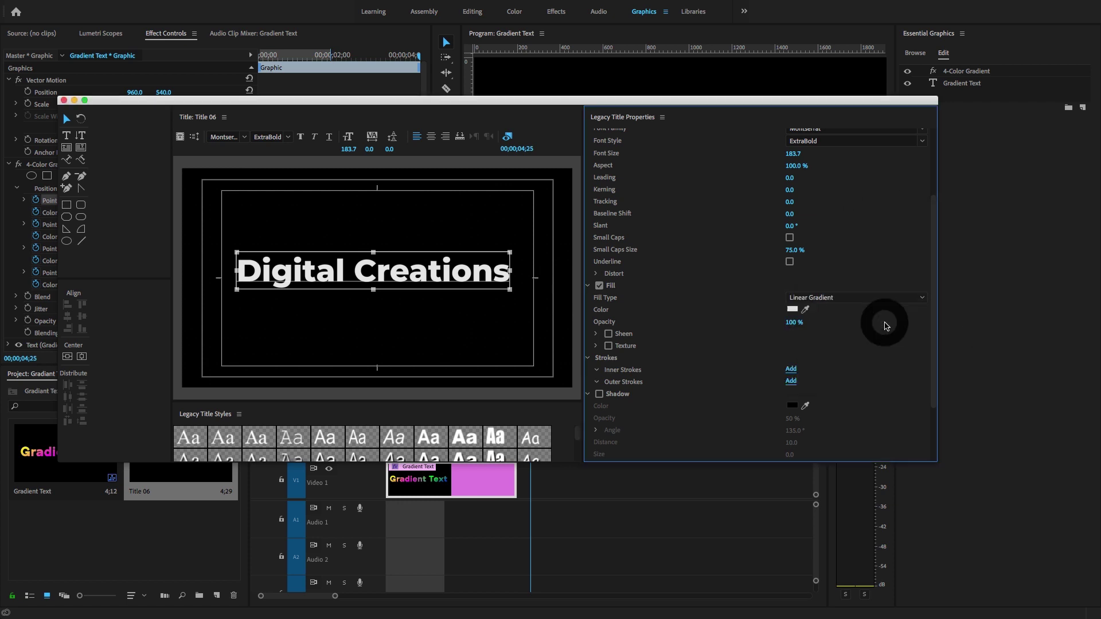
double_click(888, 318)
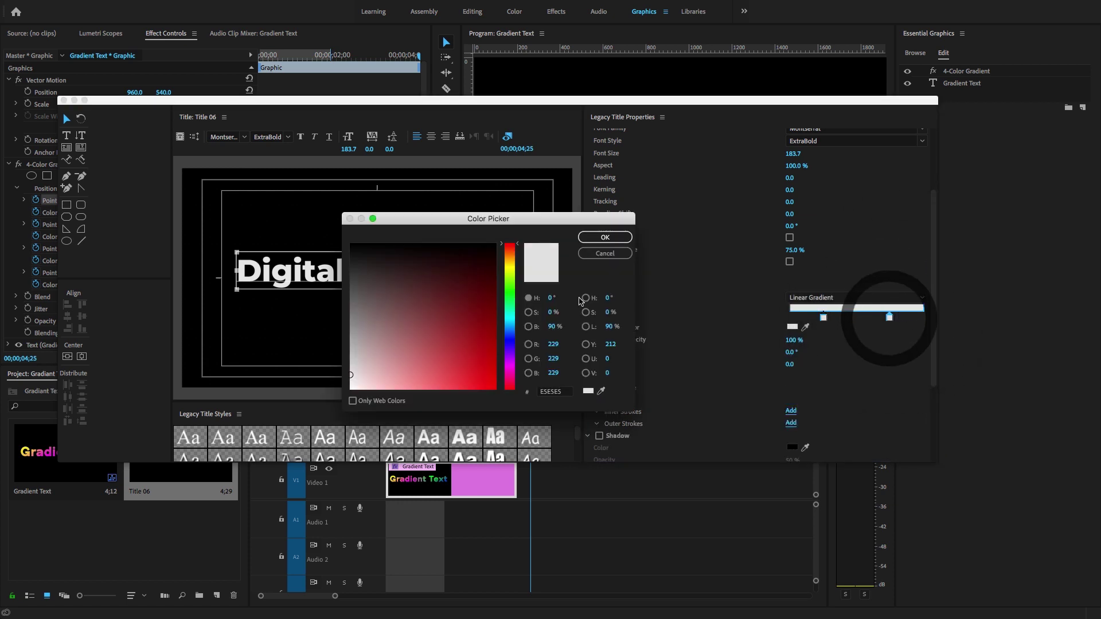
left_click_drag(510, 358, 510, 367)
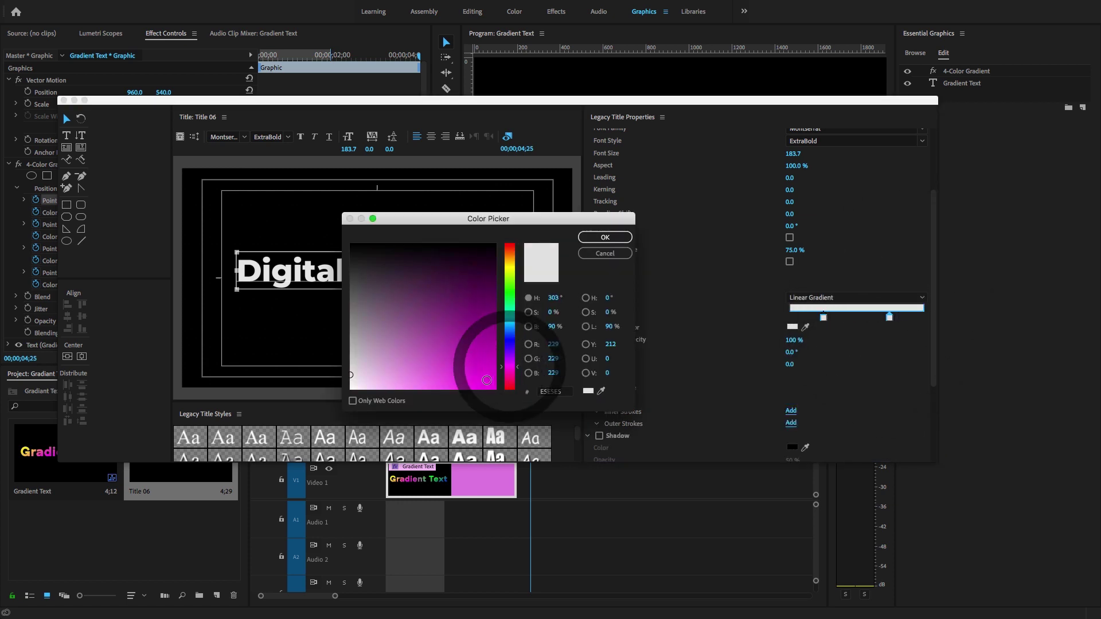
left_click(486, 380)
left_click(621, 240)
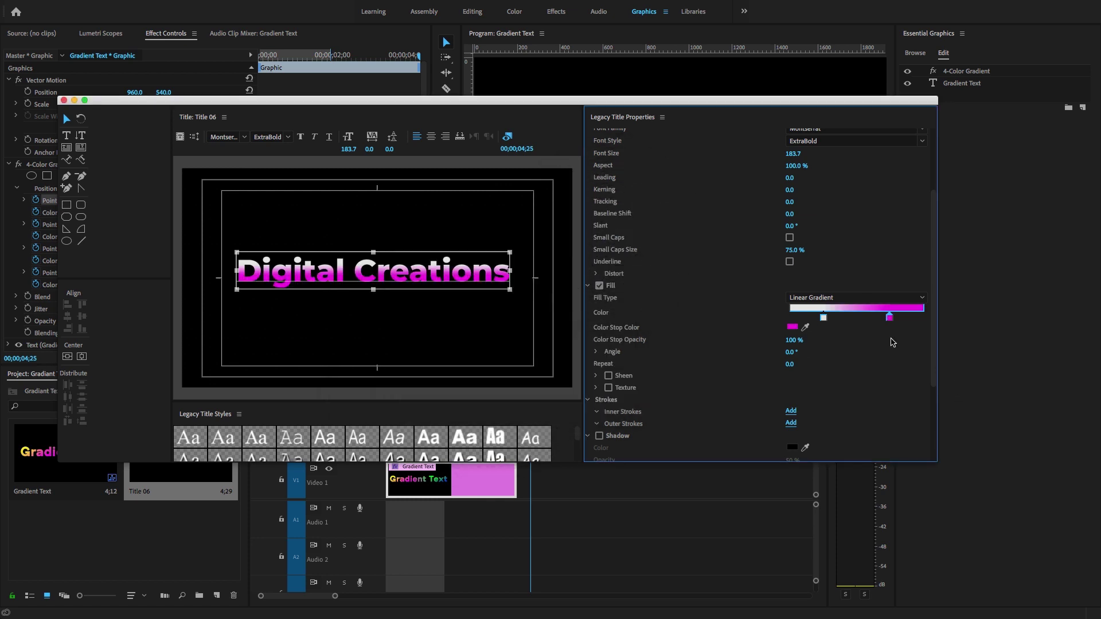
Step: Set the left gradient stop to purple
double_click(823, 319)
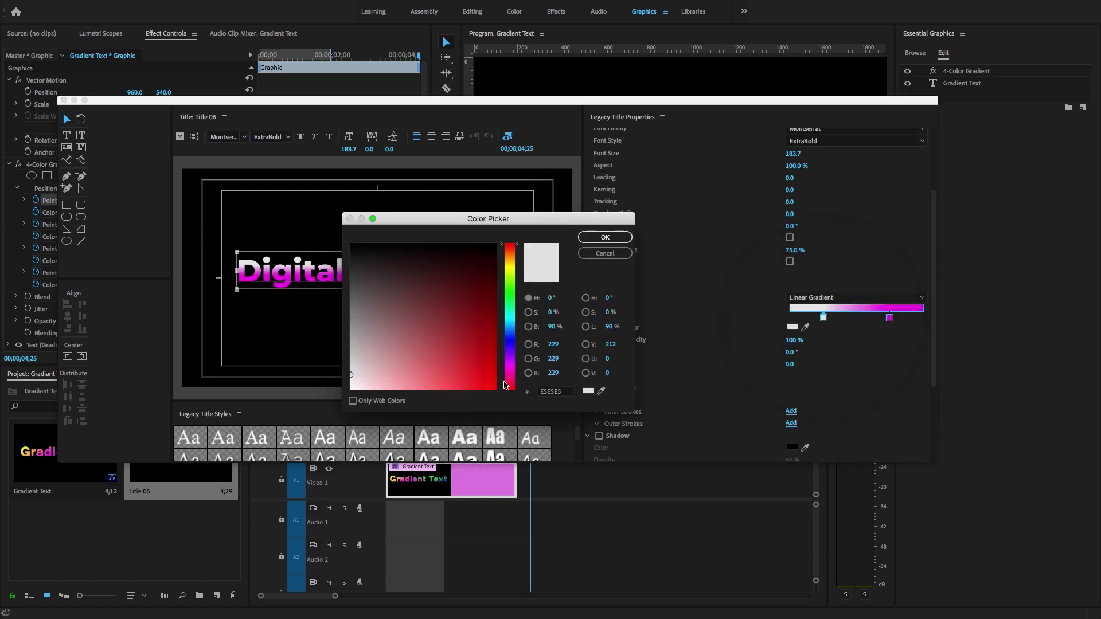
left_click_drag(509, 358, 510, 352)
left_click(481, 357)
left_click(606, 238)
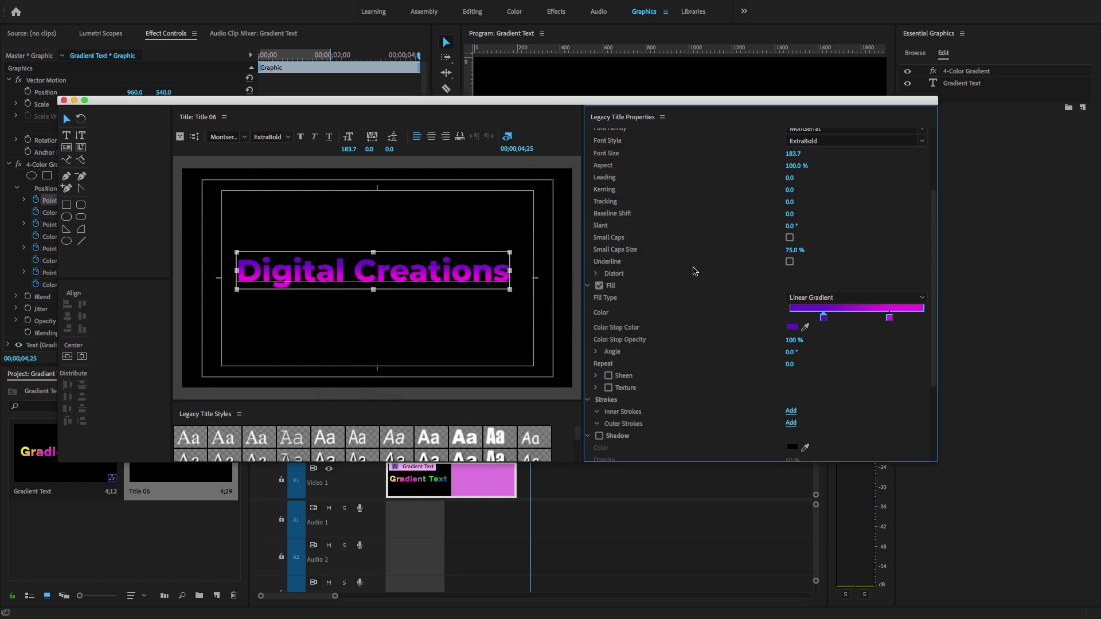
left_click(854, 297)
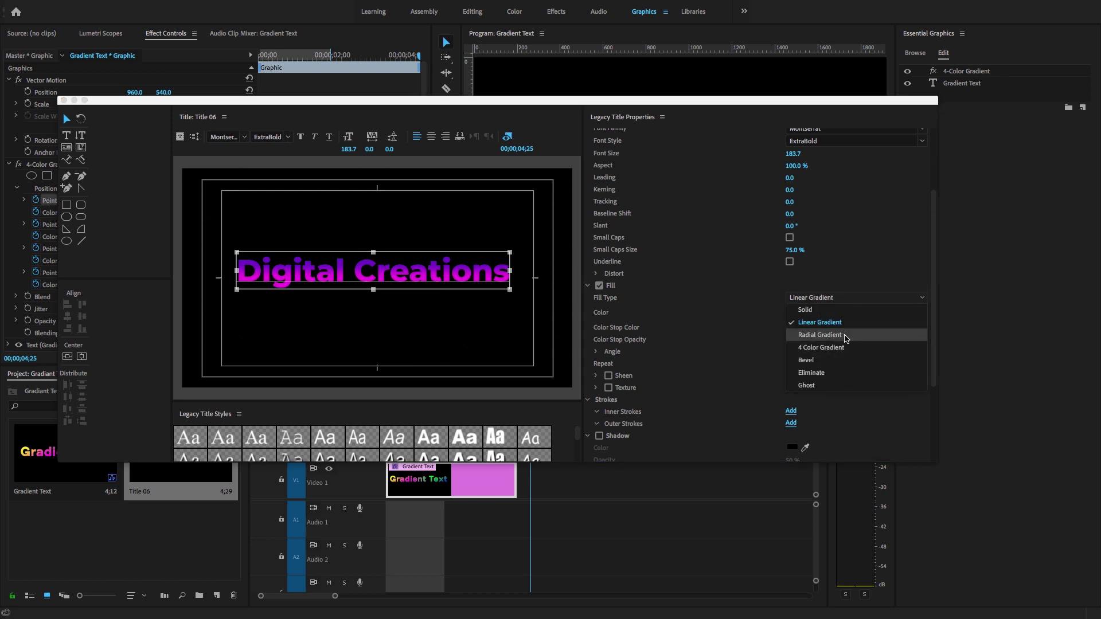
Step: Set Fill Type to 4 Color Gradient with a yellow-green bottom-right stop
left_click(845, 336)
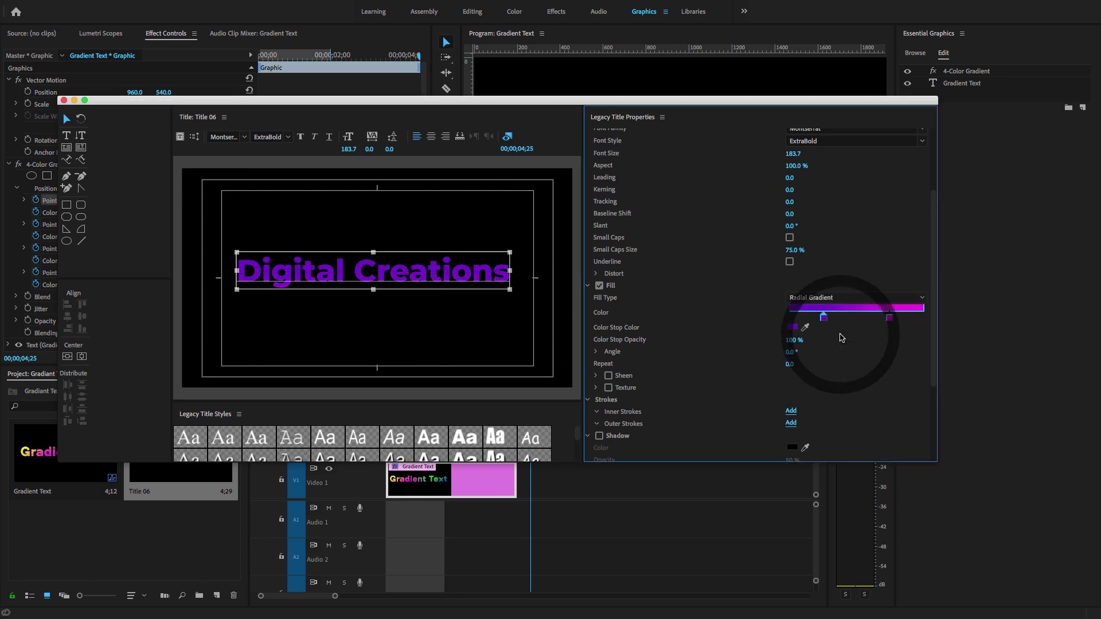
left_click(852, 297)
left_click(835, 346)
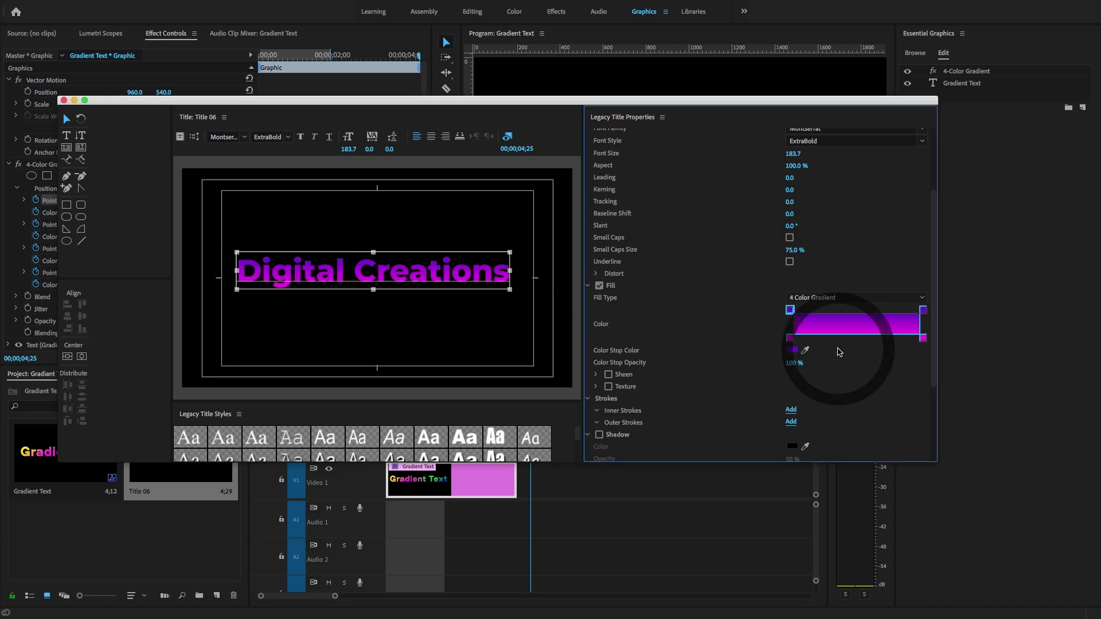
double_click(923, 340)
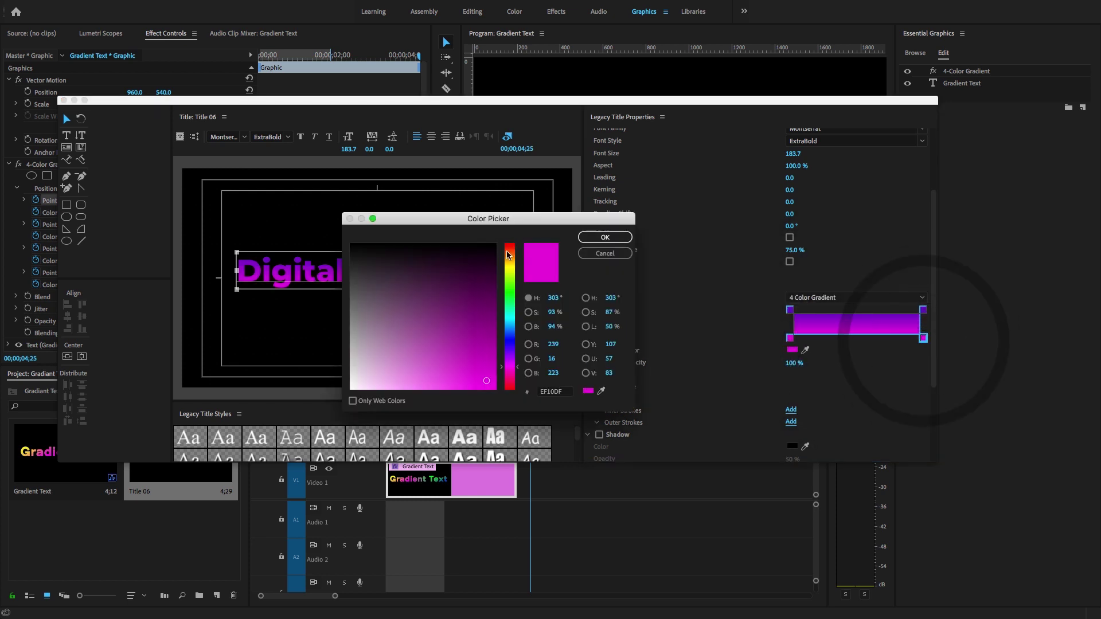
left_click_drag(512, 273, 512, 363)
left_click(604, 237)
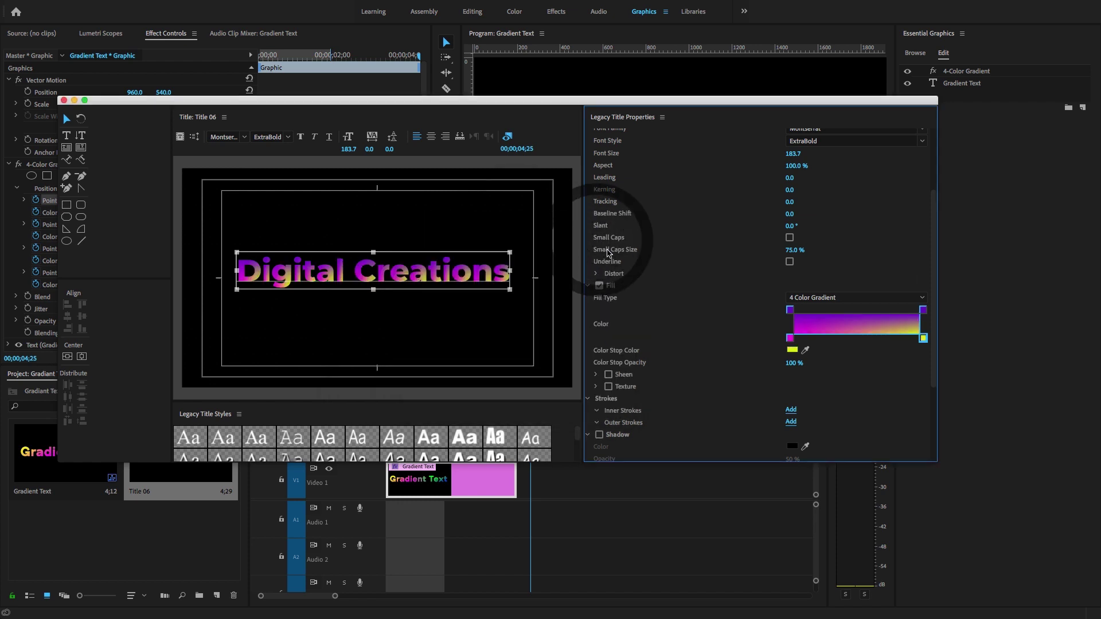
Step: Recolour the top-left stop green and the top-right stop dark blue
left_click(923, 310)
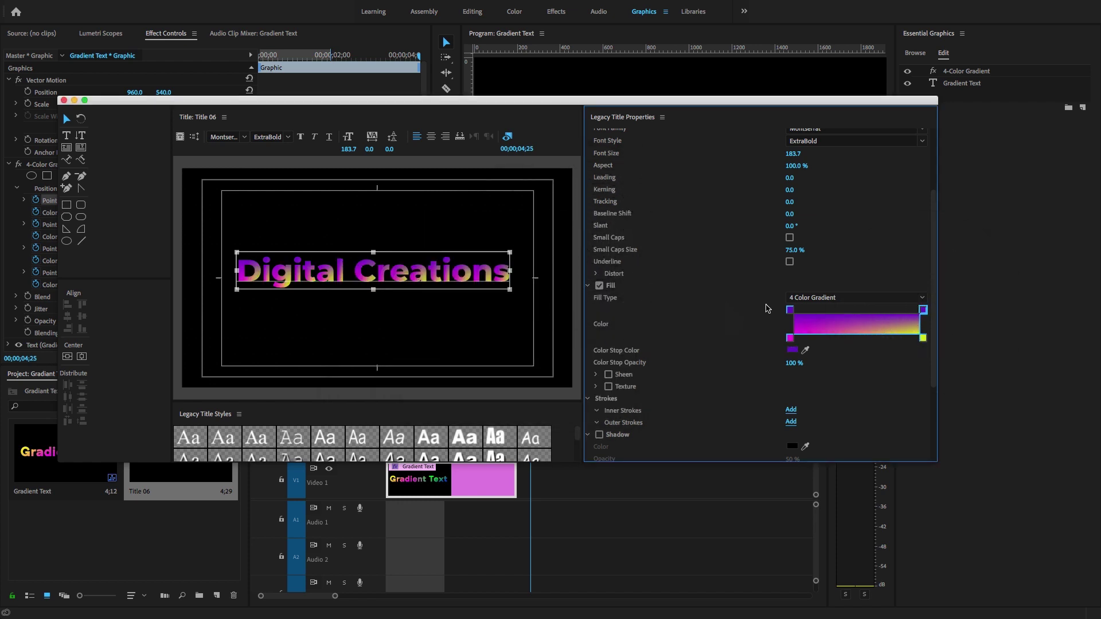
double_click(790, 310)
left_click(510, 281)
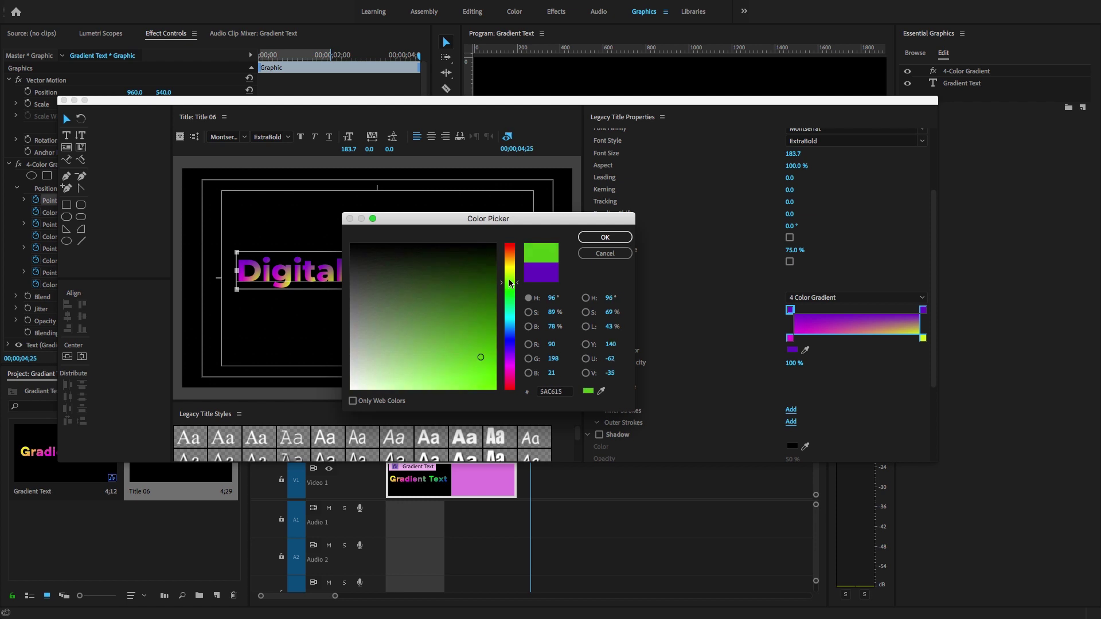
left_click(605, 236)
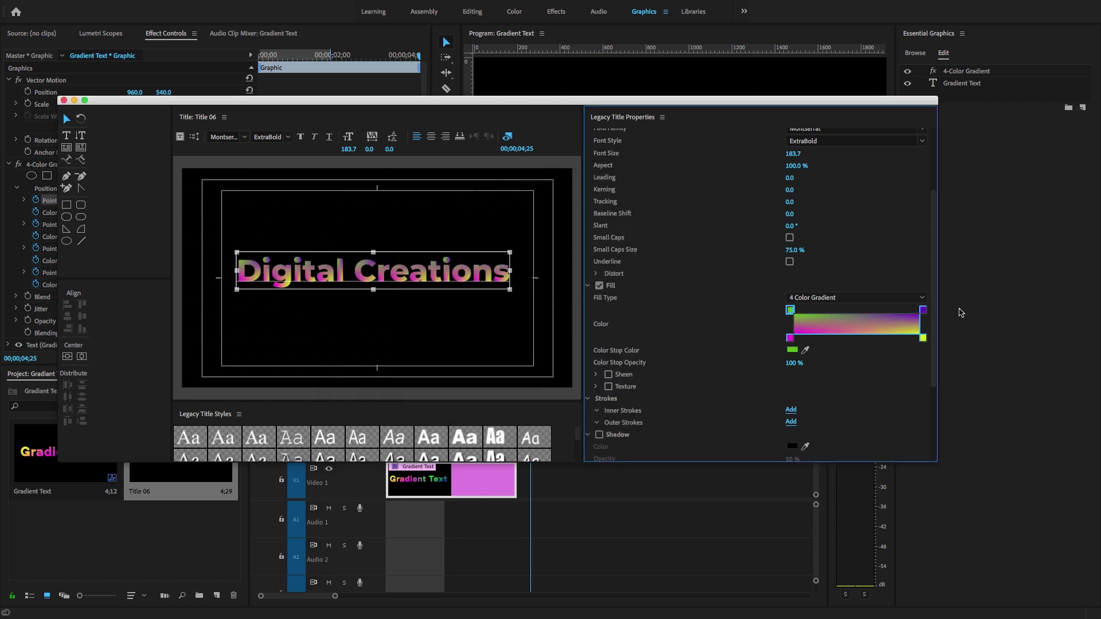
double_click(923, 310)
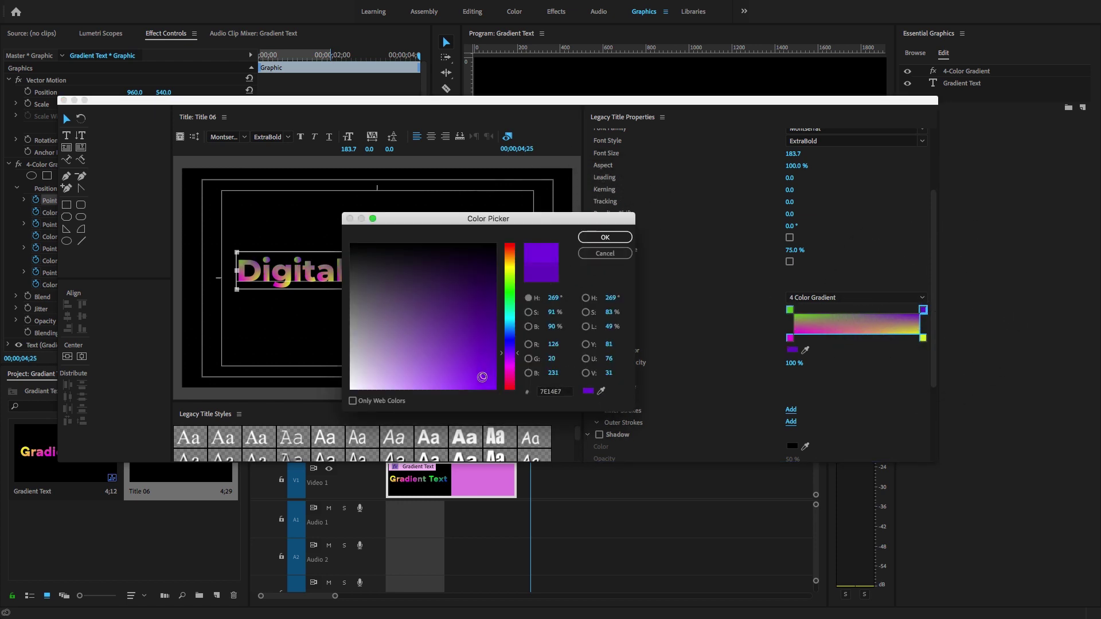
left_click(491, 291)
left_click(510, 344)
left_click(590, 240)
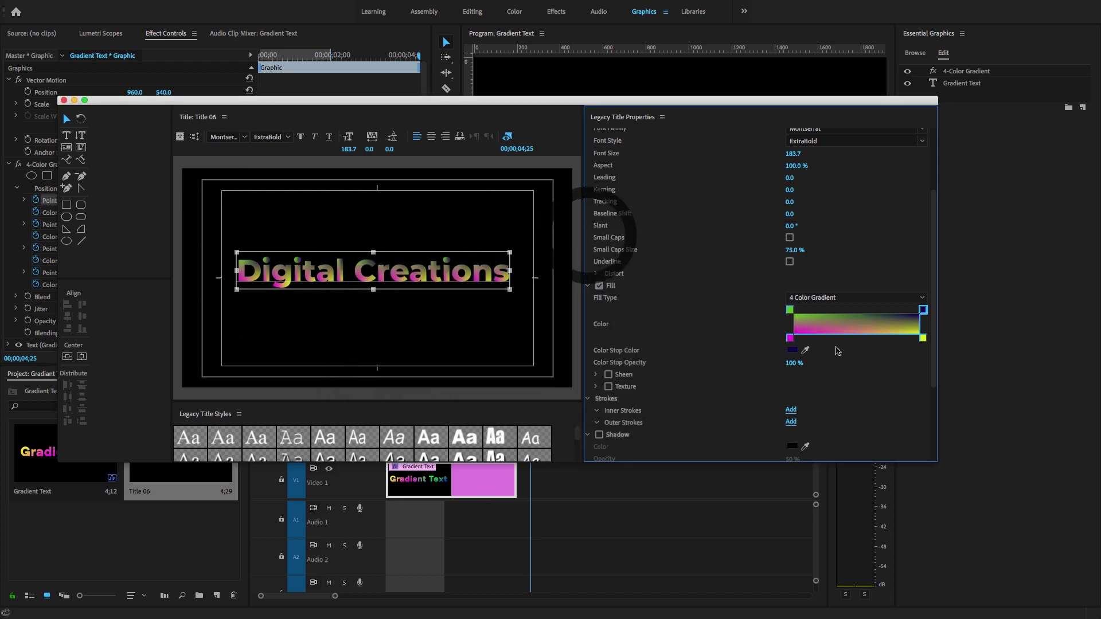
Step: Recolour the bottom-left gradient stop cyan
double_click(790, 338)
left_click(454, 356)
left_click_drag(506, 367, 506, 323)
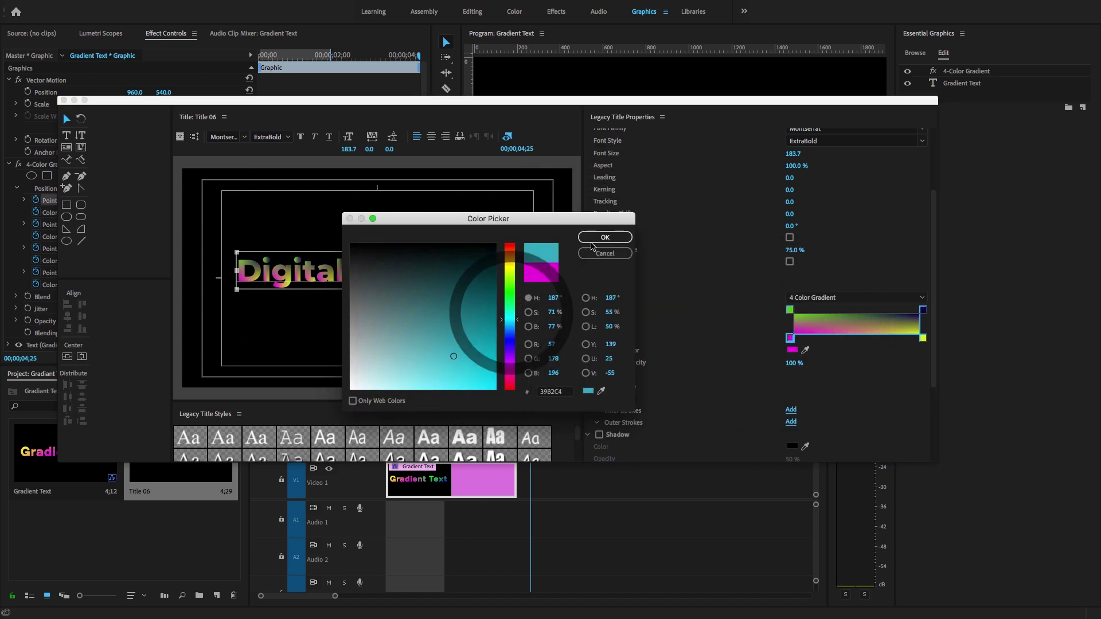
left_click(605, 236)
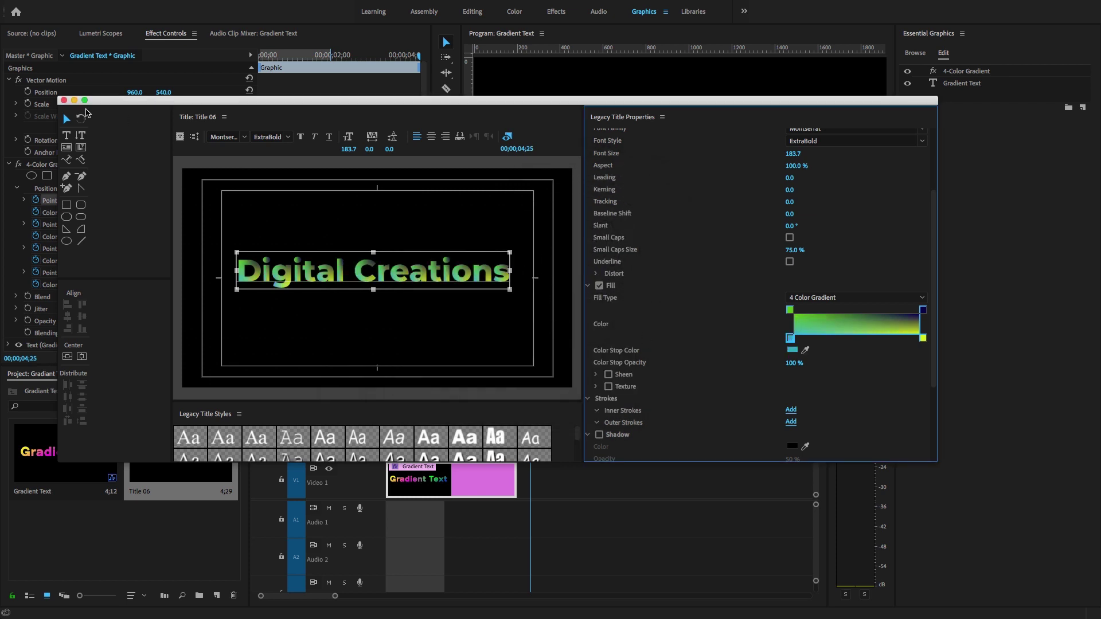
Step: Place Title 06 on Video 1 after Gradient Text and scale it to 128%
left_click(63, 101)
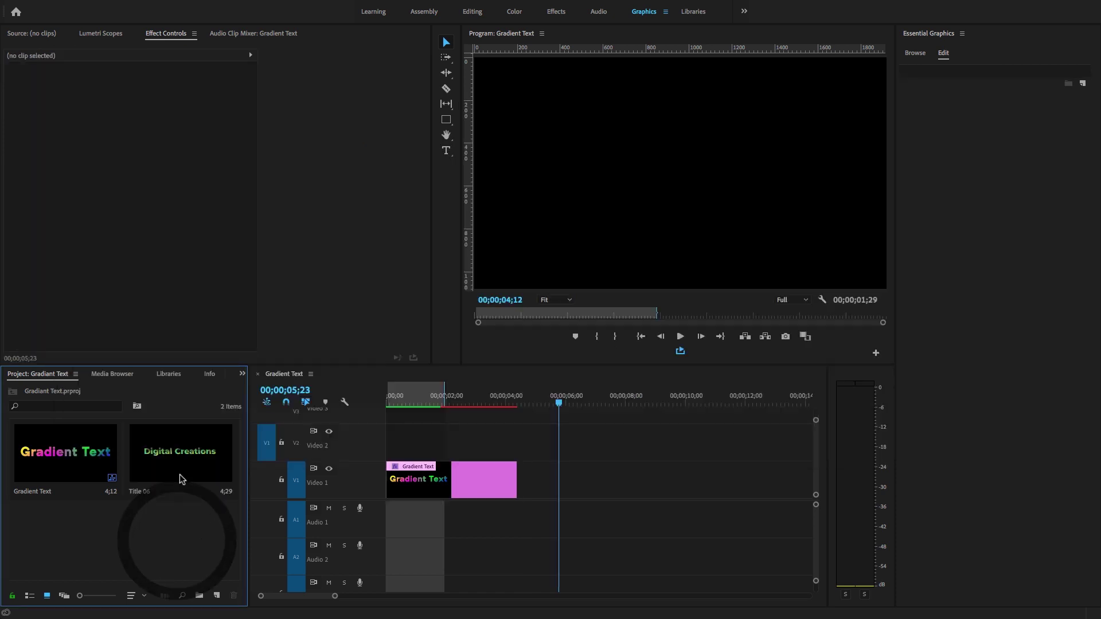
left_click_drag(206, 460, 559, 491)
left_click(600, 410)
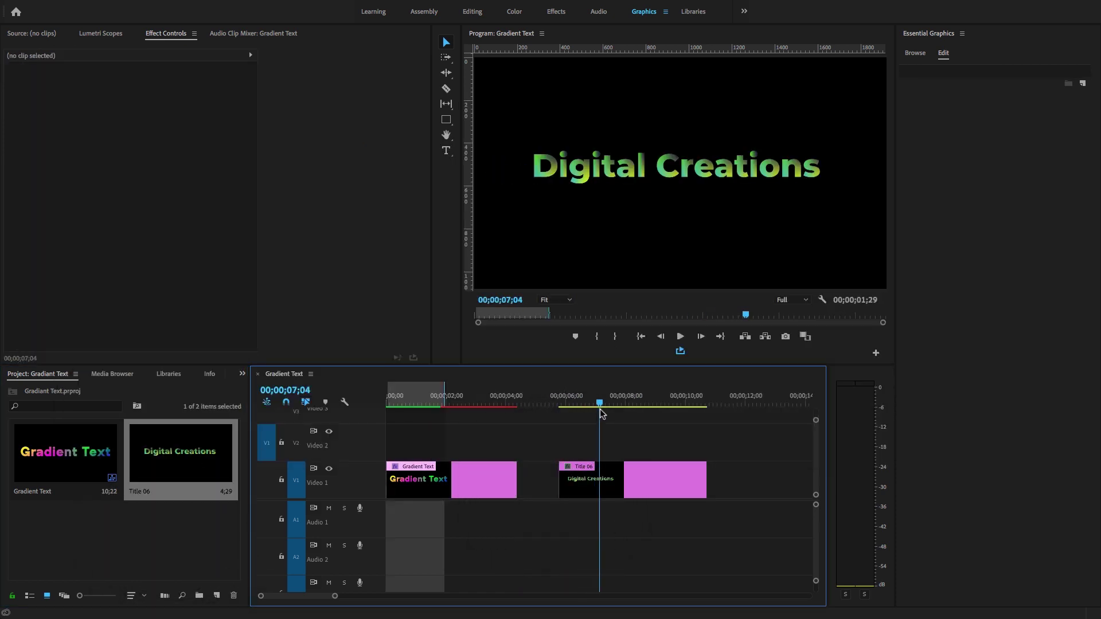
left_click(608, 480)
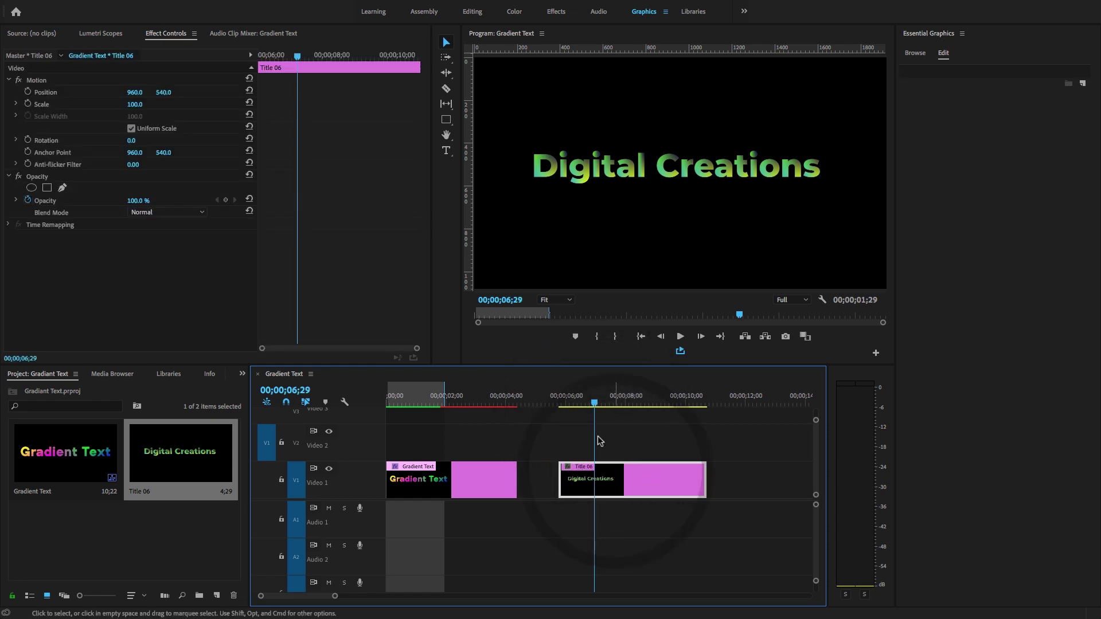
left_click(44, 101)
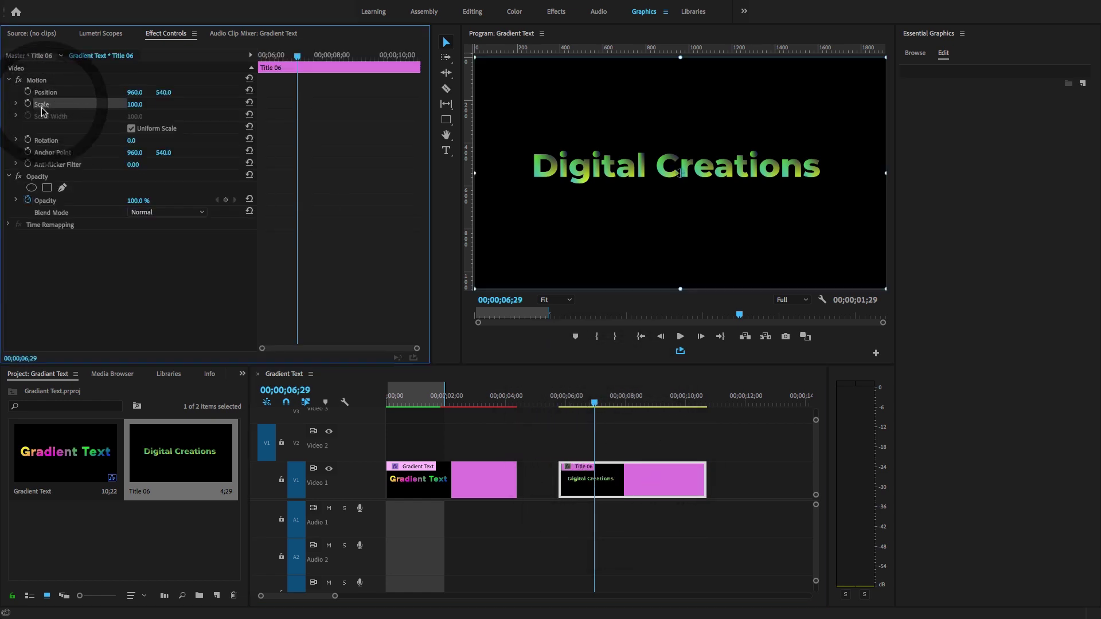
left_click_drag(134, 104, 155, 92)
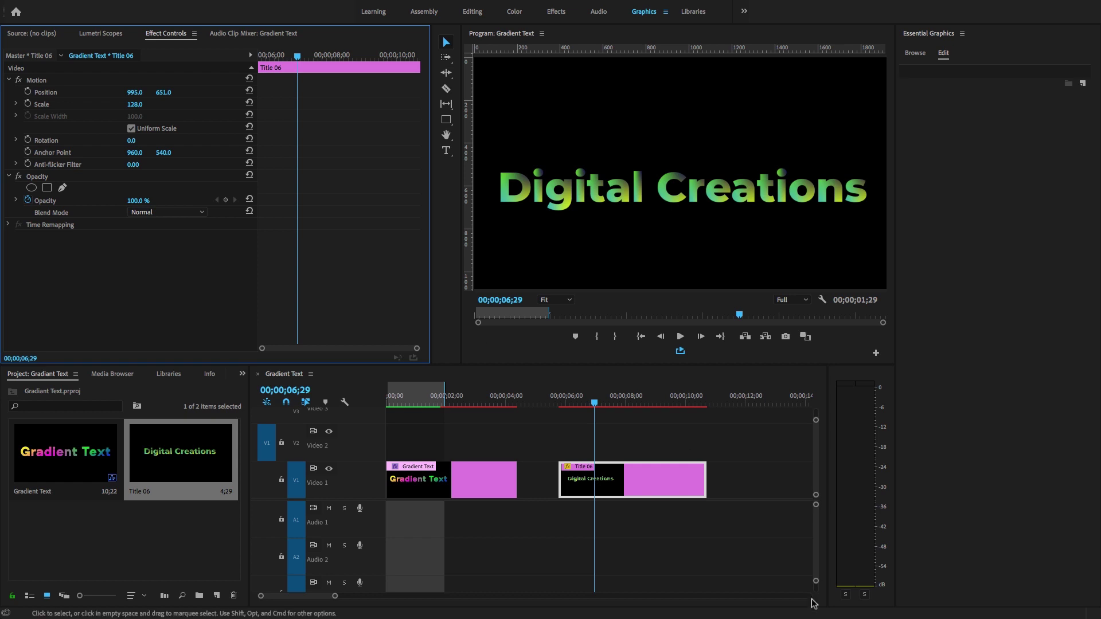
Step: Reopen Title 06 and change the yellow bottom-right gradient stop to blue
double_click(623, 491)
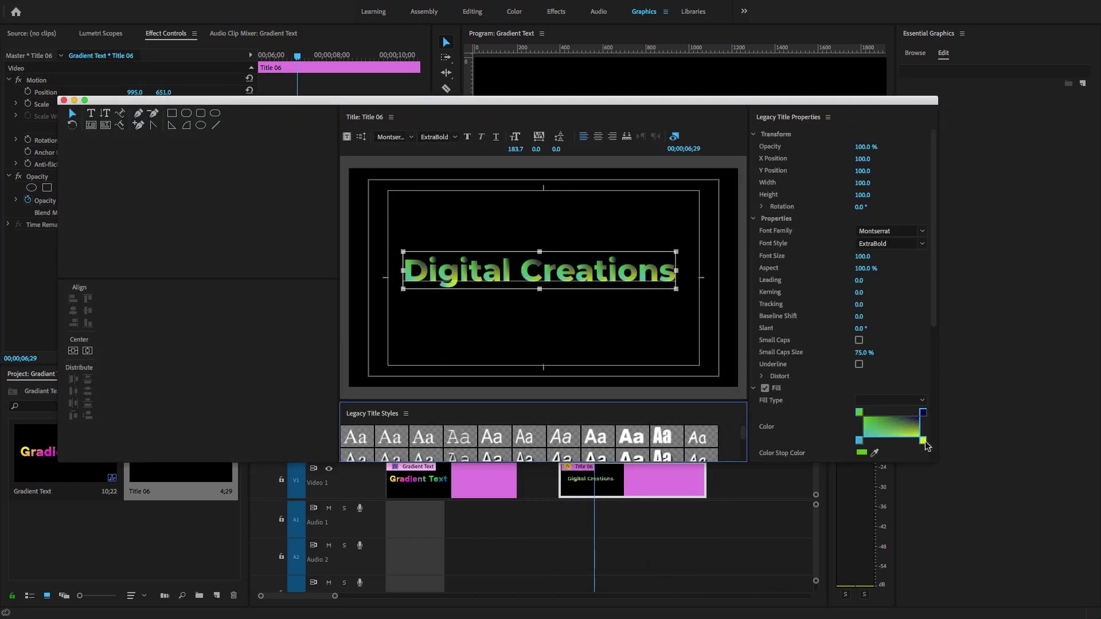
left_click(923, 441)
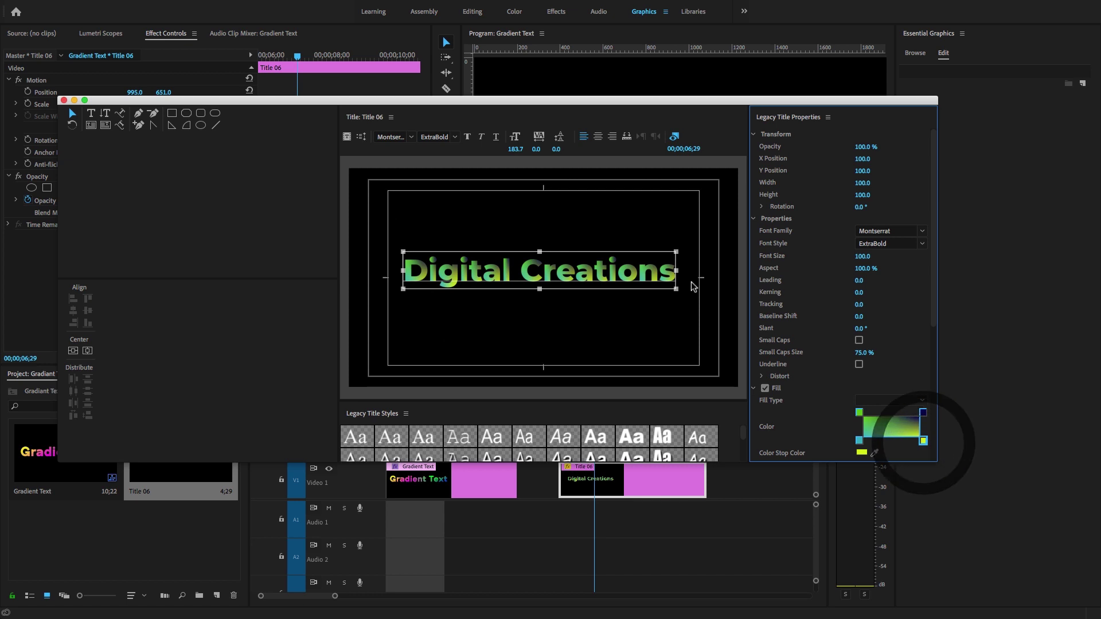
double_click(923, 441)
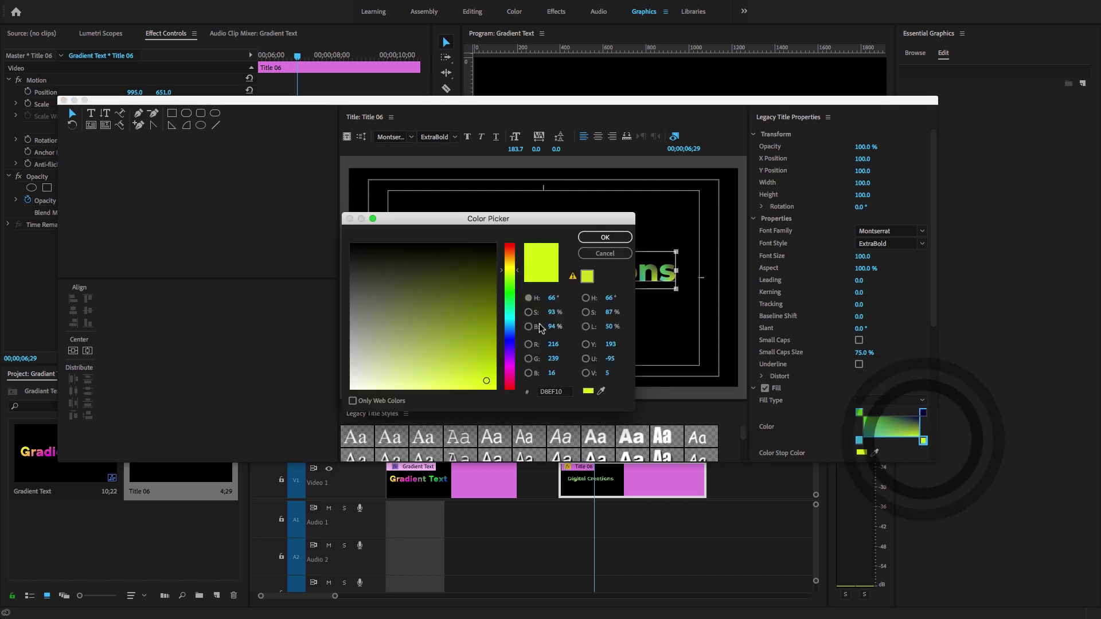
left_click(509, 330)
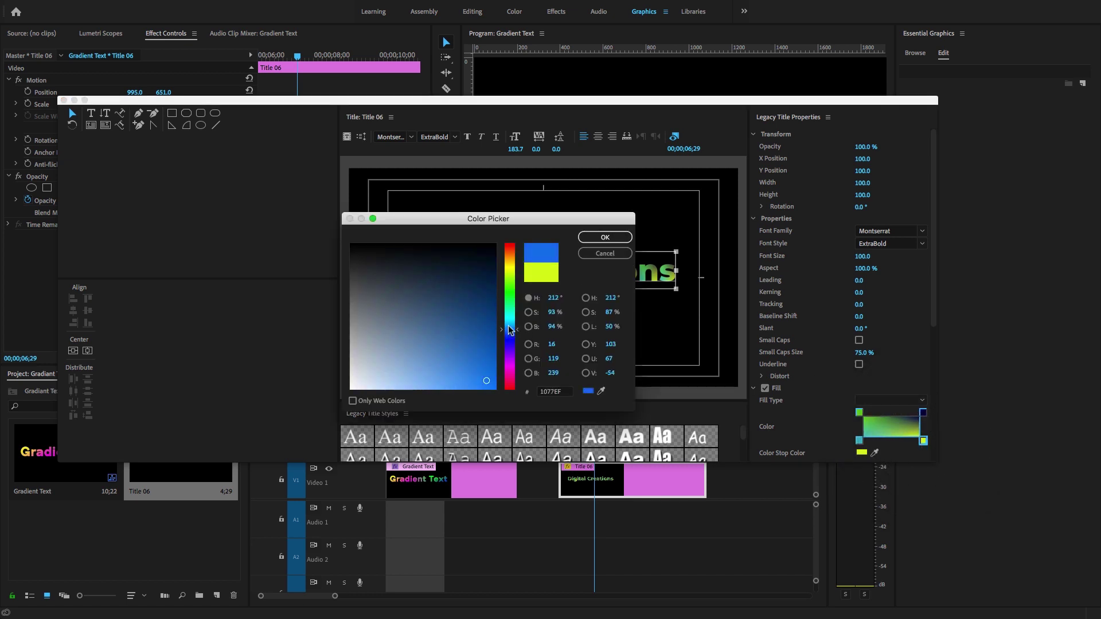
left_click(591, 236)
Step: Recolour the top-left stop red and the top-right stop violet-blue, then close the editor
double_click(860, 413)
left_click_drag(509, 285, 508, 244)
left_click(605, 237)
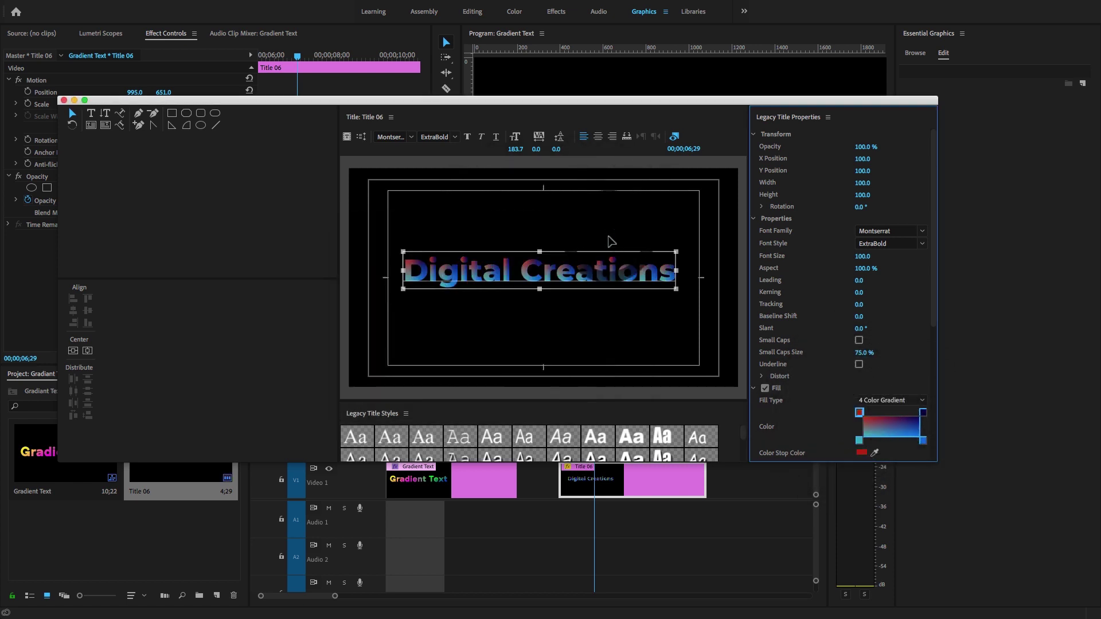
double_click(923, 413)
left_click_drag(461, 359, 445, 370)
left_click(589, 236)
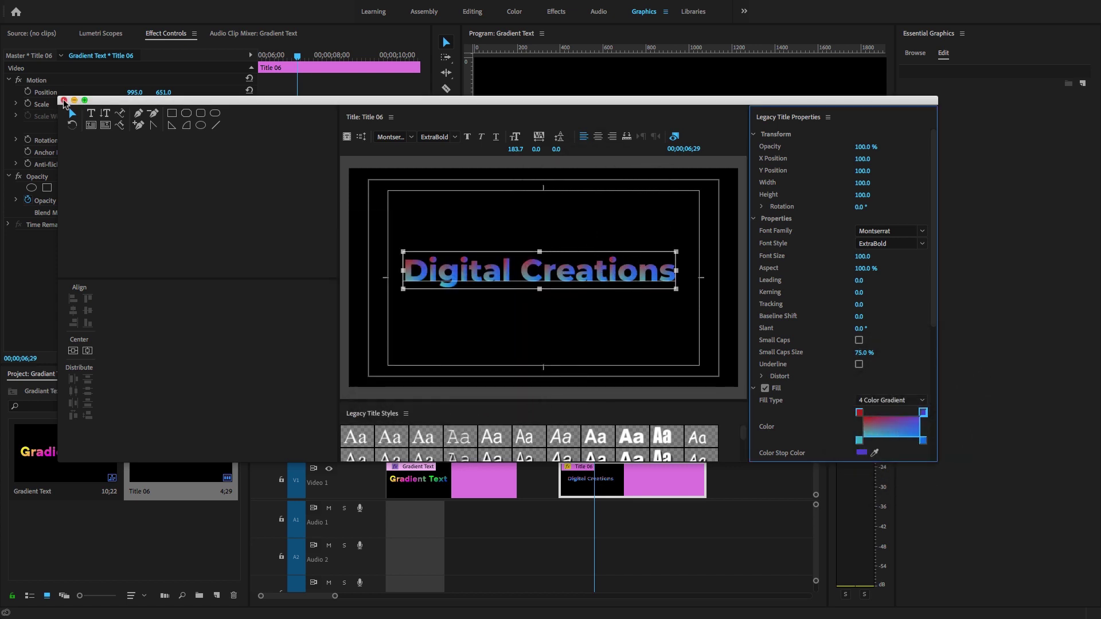
left_click(63, 101)
Step: Scrub through the Digital Creations clip, then select the Gradient Text clip
left_click(568, 404)
left_click_drag(568, 404, 599, 408)
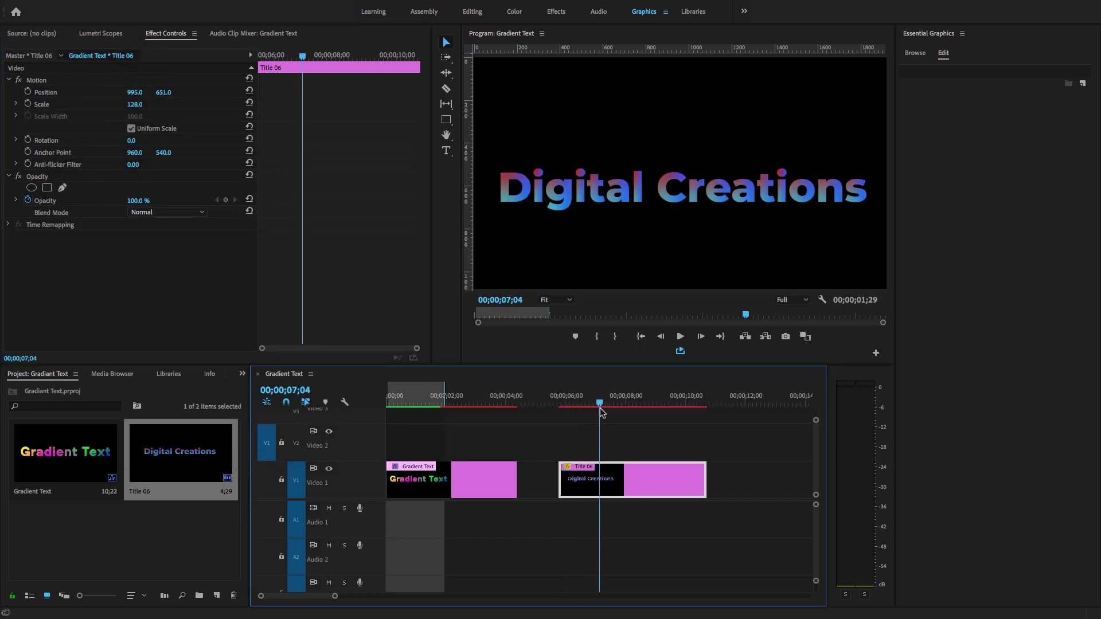
left_click(401, 405)
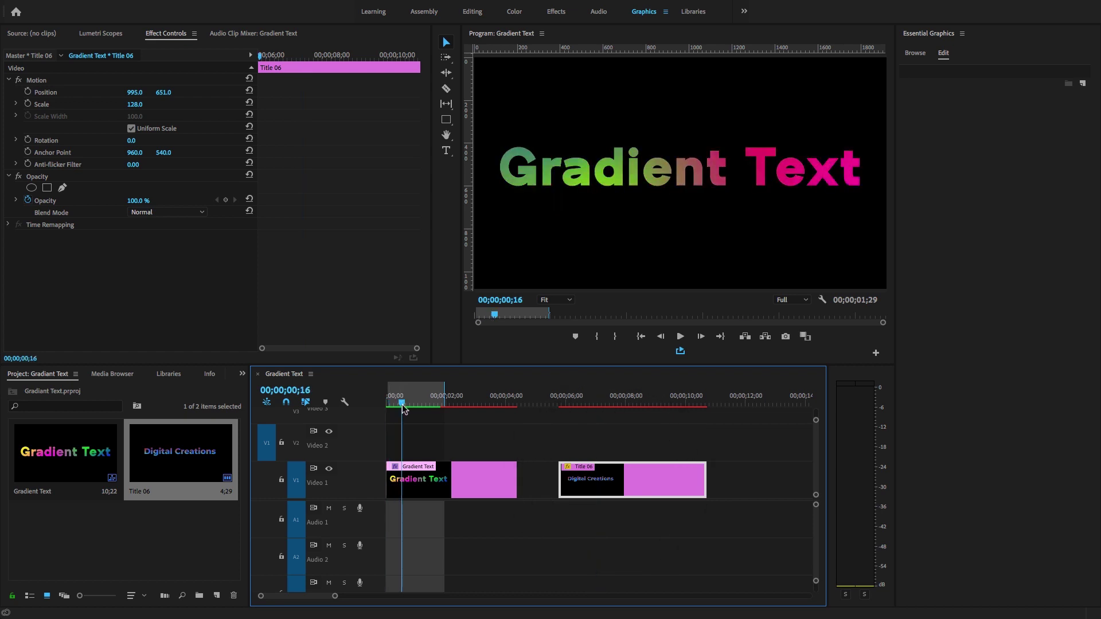
left_click(403, 406)
left_click(416, 472)
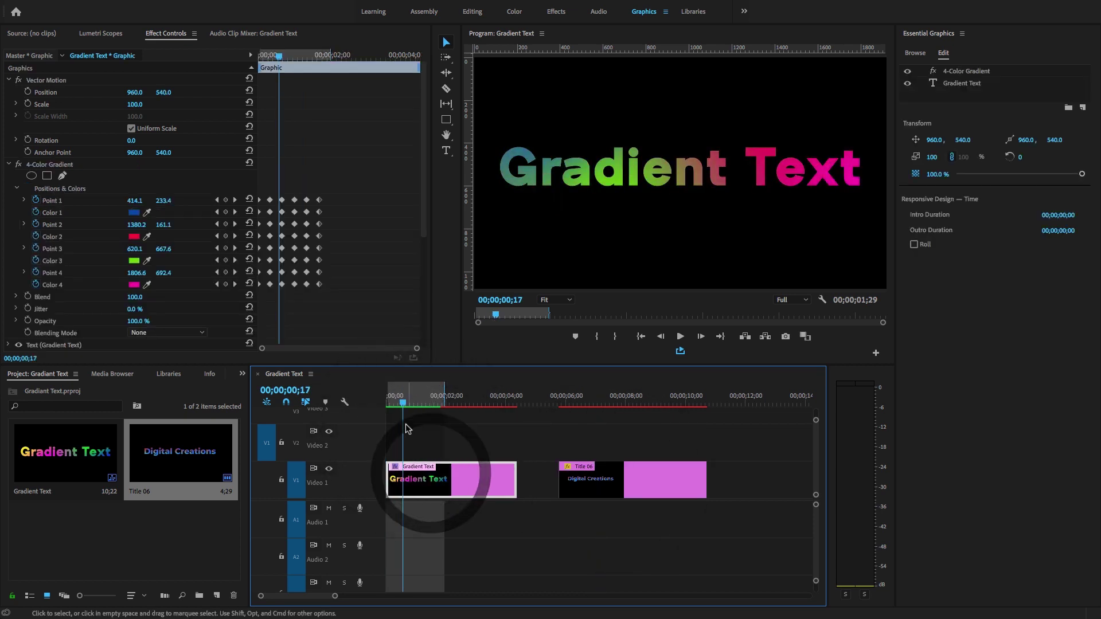
Step: Play the sequence full-screen from the start, then park on the Digital Creations clip
left_click_drag(396, 409, 365, 407)
key("ctrl+grave")
key("space")
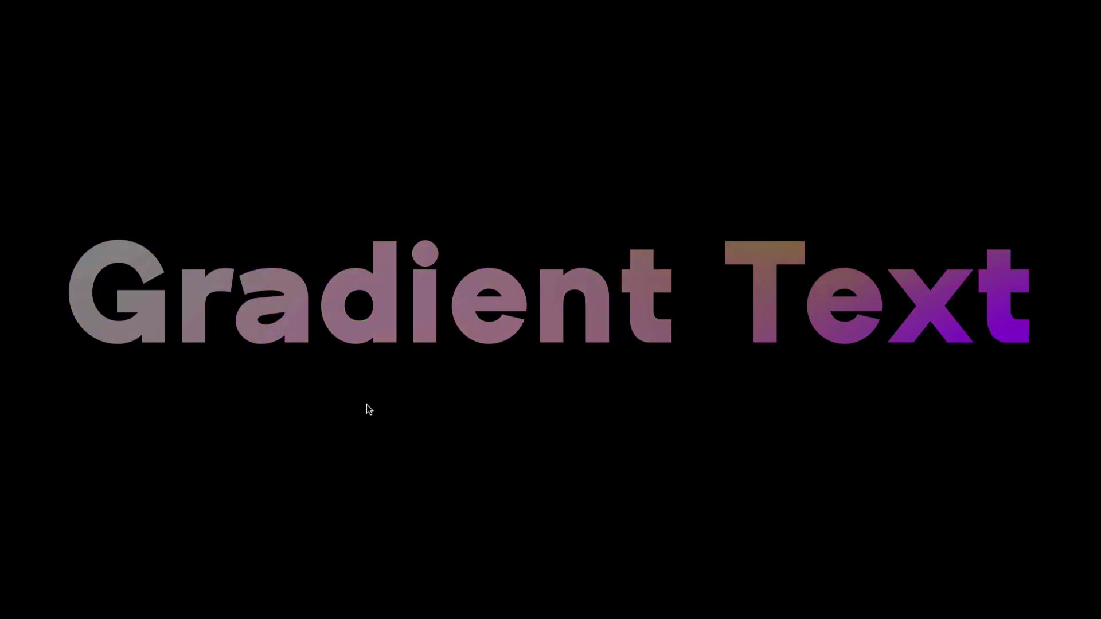
key("ctrl+grave")
left_click(580, 404)
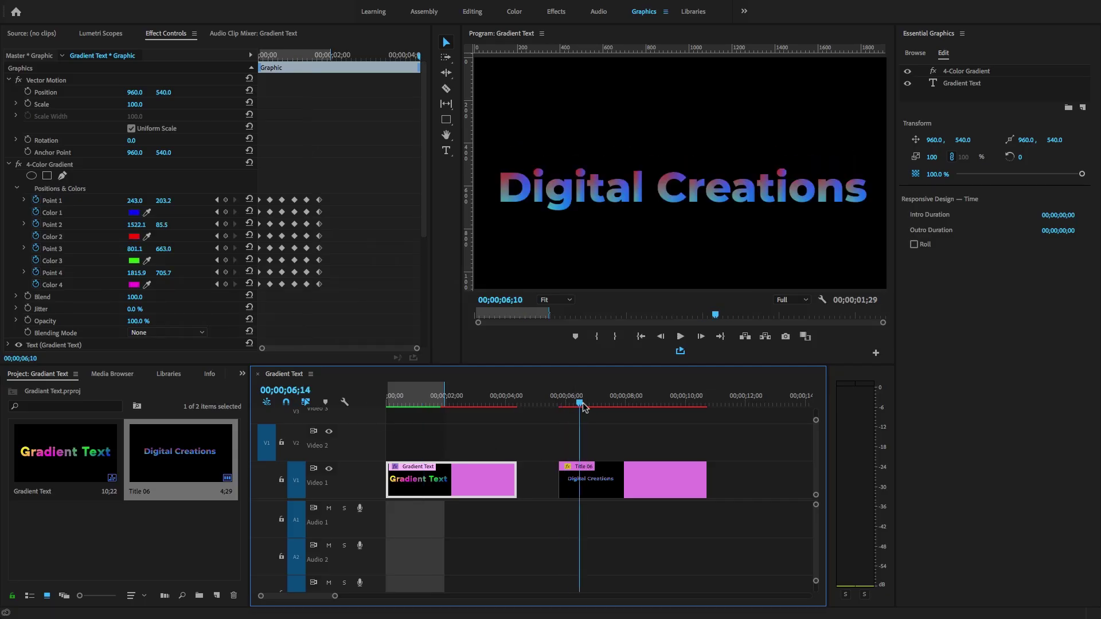